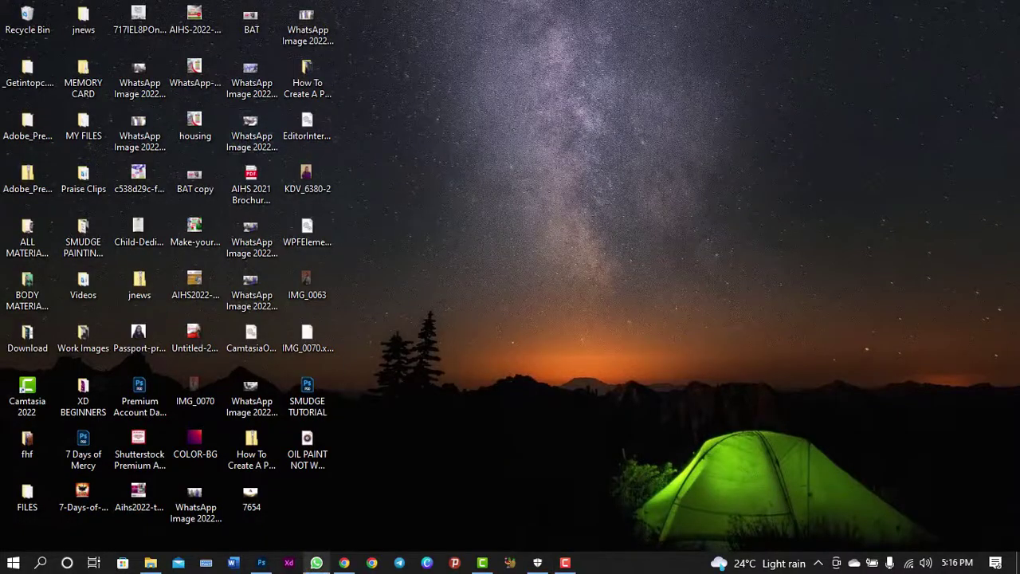
Bring up Photoshop with the golden portrait and zoom in and out to inspect it.
left_click(261, 562)
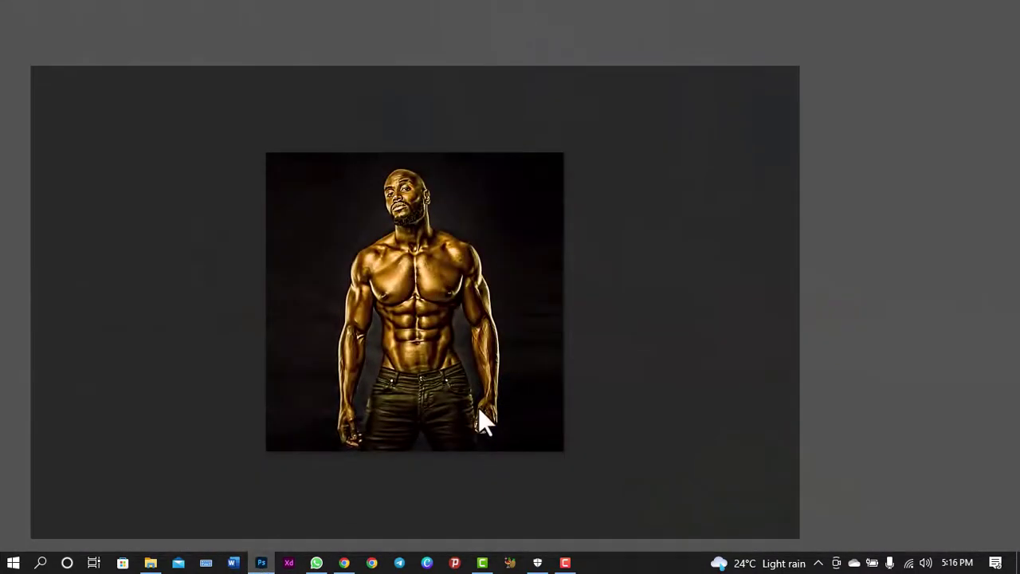
key("ctrl+minus")
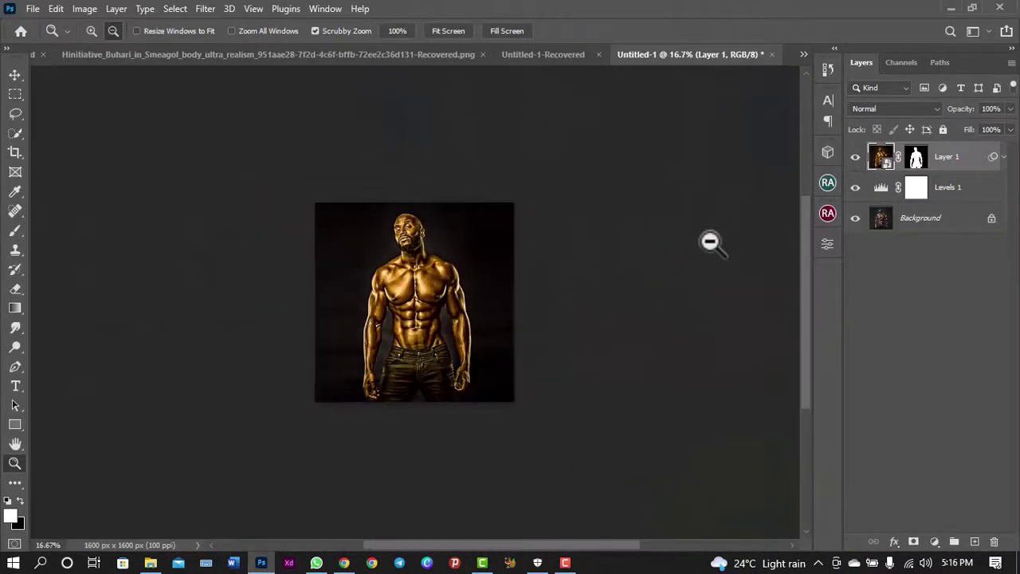
key("ctrl+plus")
key("ctrl+plus")
key("ctrl+plus")
key("ctrl+minus")
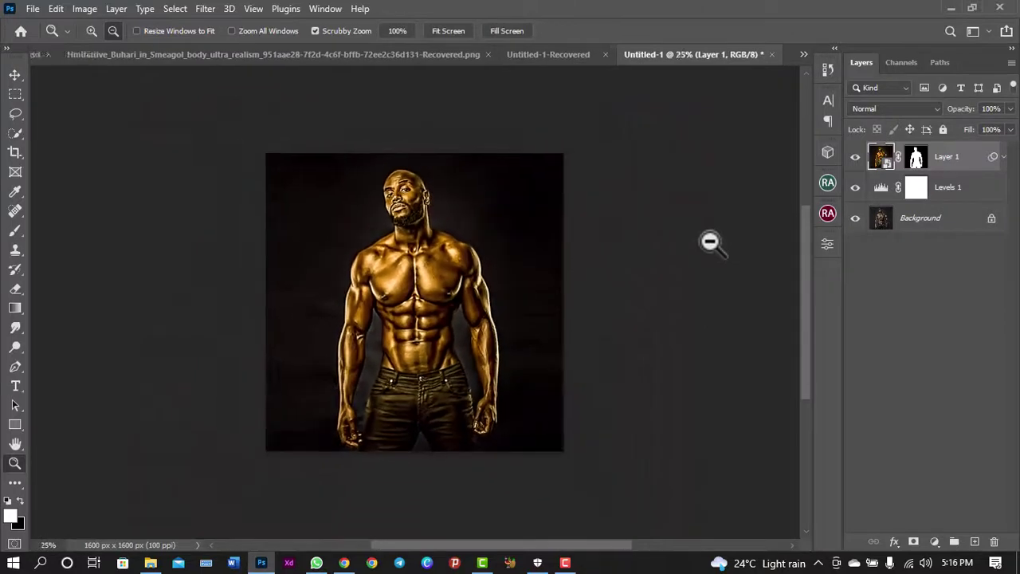
key("ctrl+minus")
Settle the portrait view at 25% and start a new 1600 x 1600 px, 100 ppi document.
key("ctrl+plus")
key("ctrl+plus")
key("ctrl+minus")
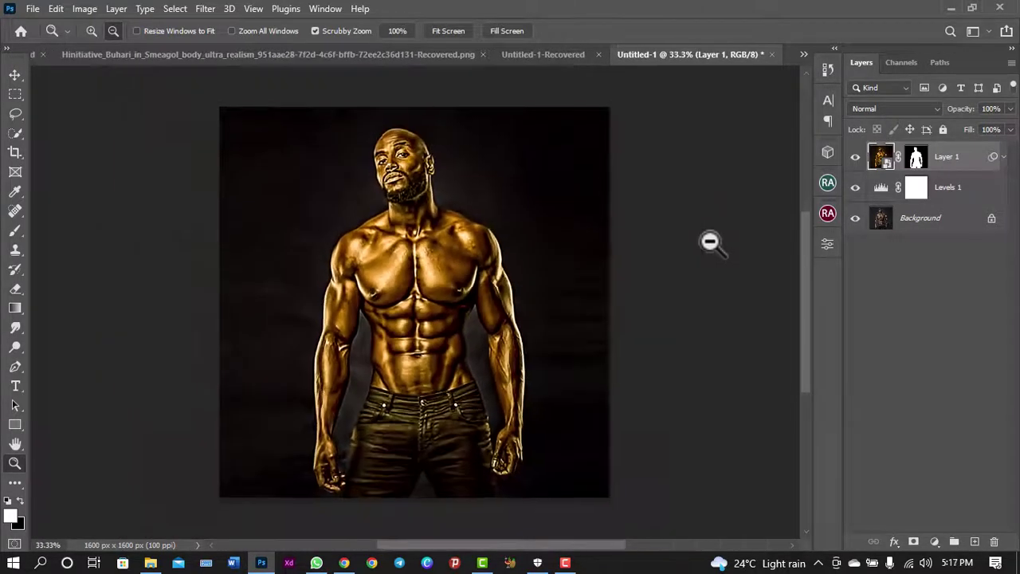
key("ctrl+minus")
key("ctrl+plus")
key("ctrl+minus")
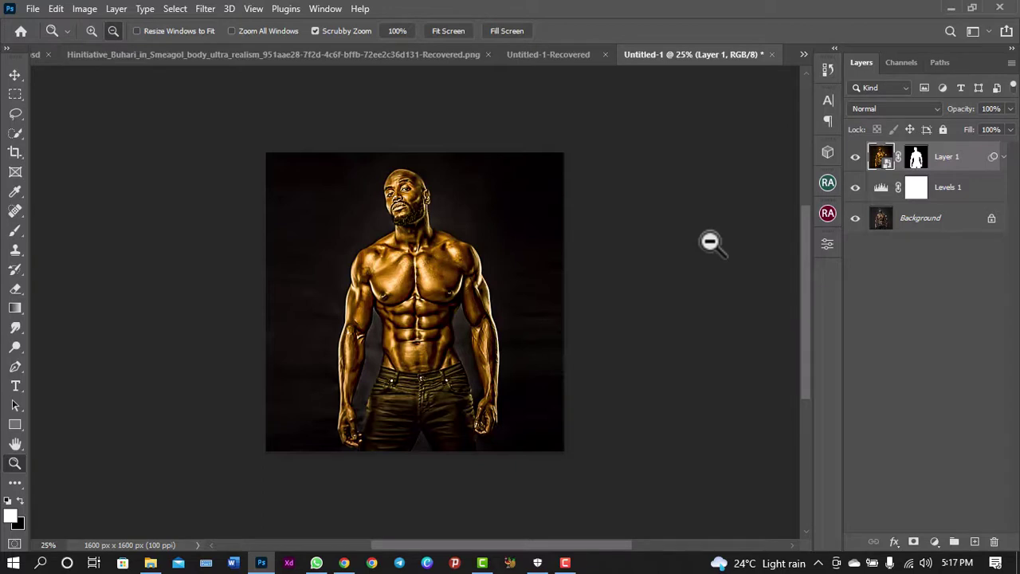
key("ctrl+n")
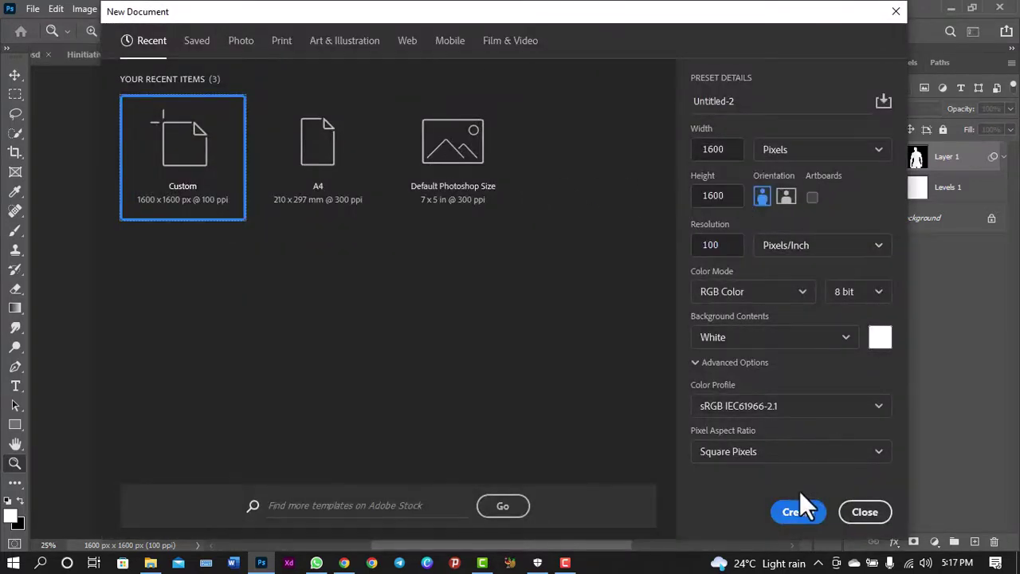
Create the blank white 1600 x 1600 px document and fit it to the window.
left_click(798, 513)
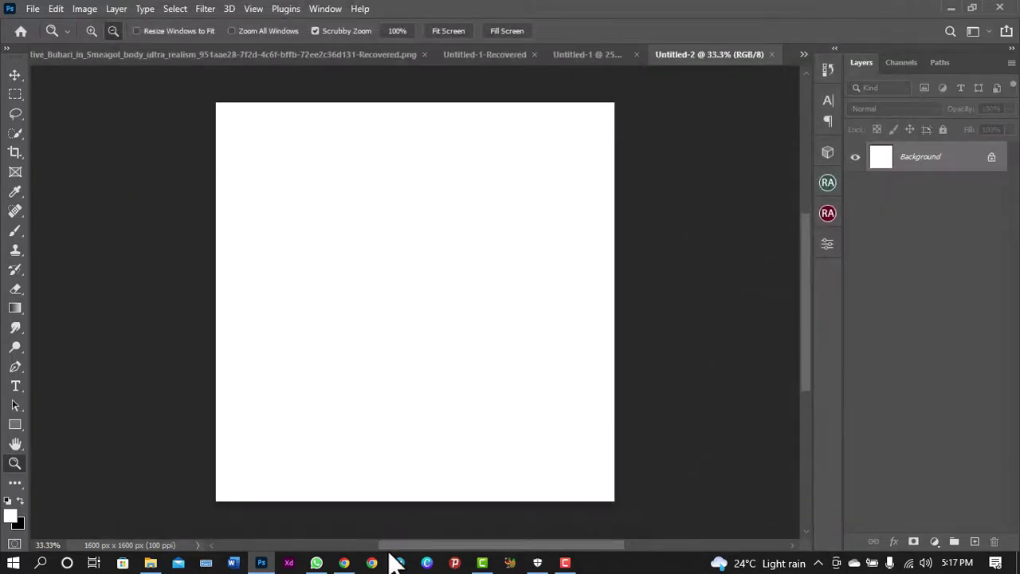
left_click(601, 68, "alt")
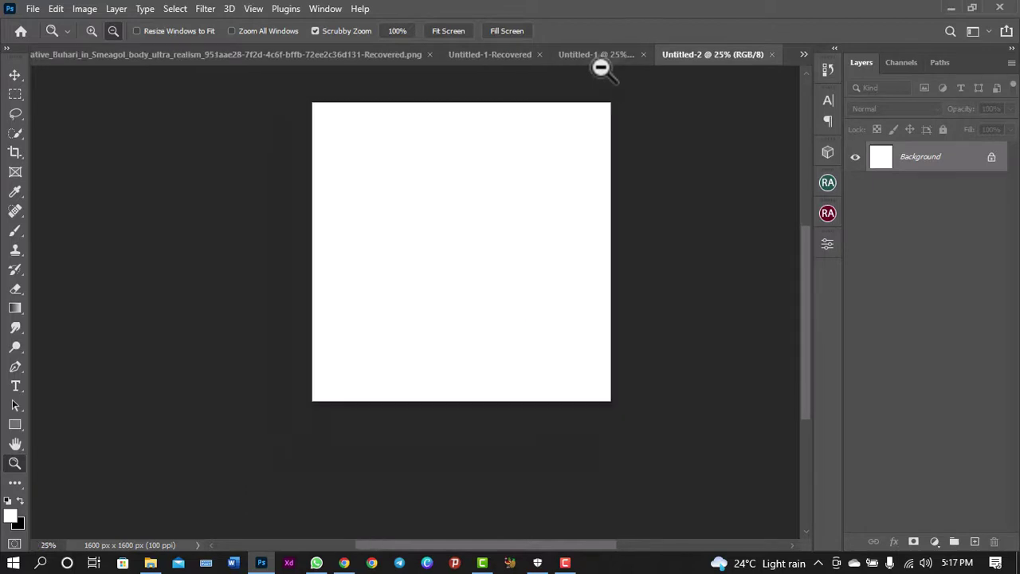
key("ctrl+0")
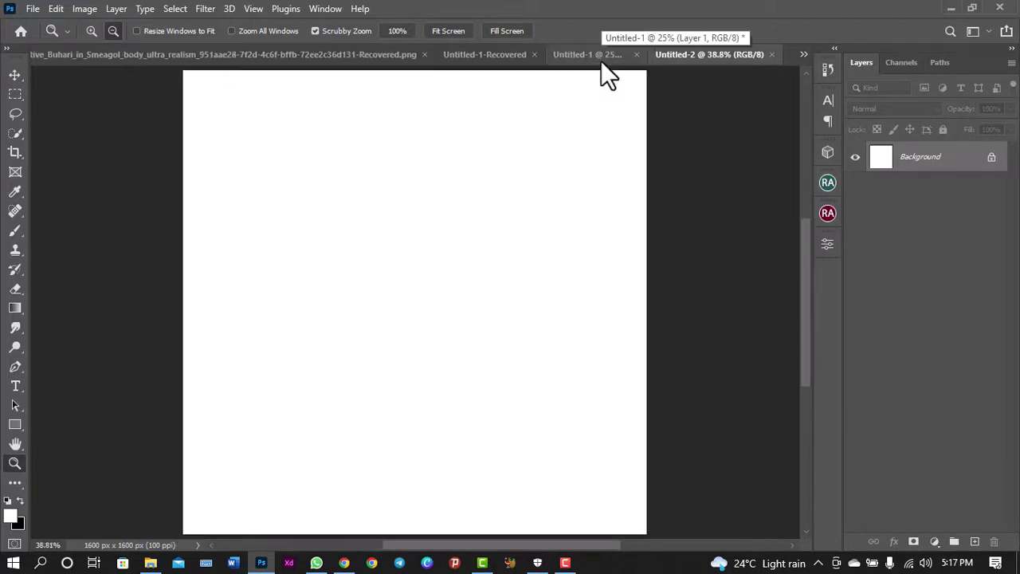
Return to the golden portrait document and select its Background layer with the Move tool.
left_click(600, 60)
left_click(928, 222)
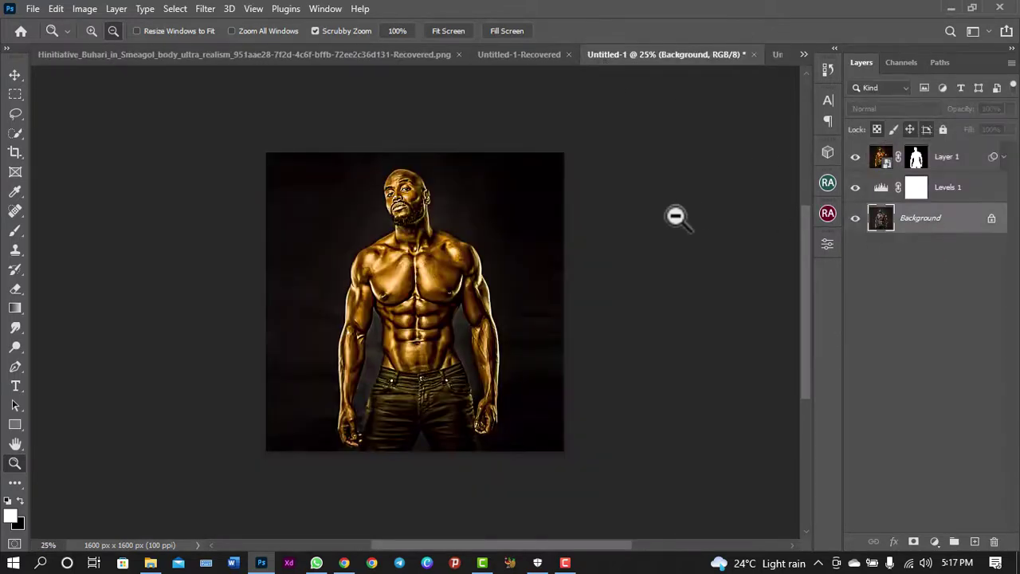
key("v")
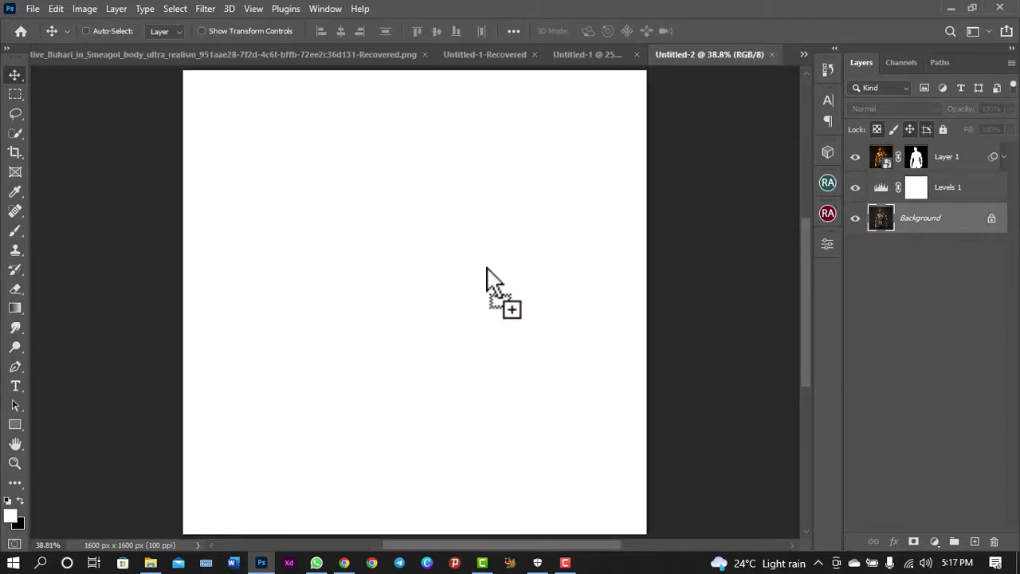
Drag the original untoned photo into Untitled-2 as Layer 1, filling the square canvas.
left_click_drag(741, 90, 487, 272)
key("ctrl+z")
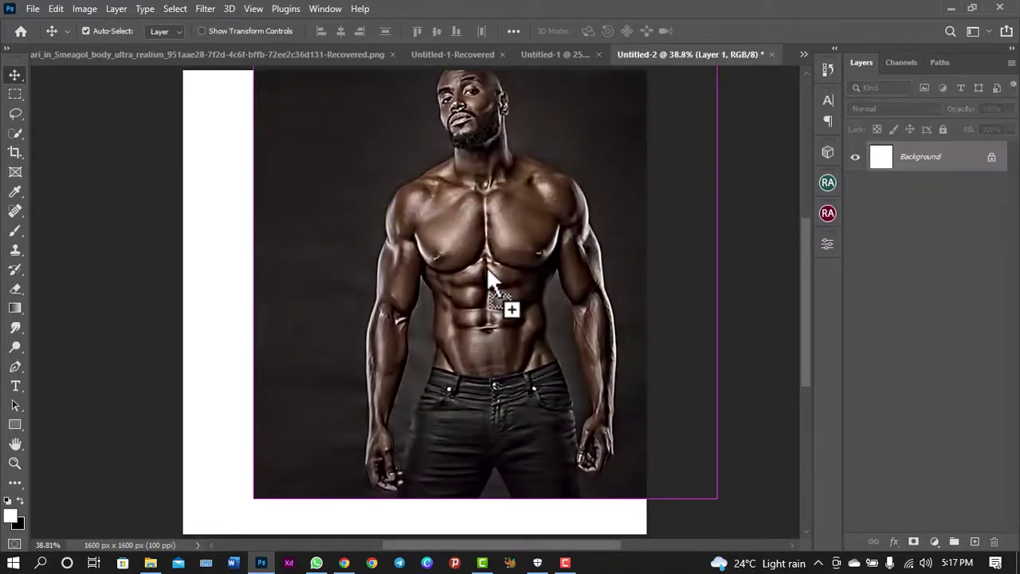
left_click(593, 54)
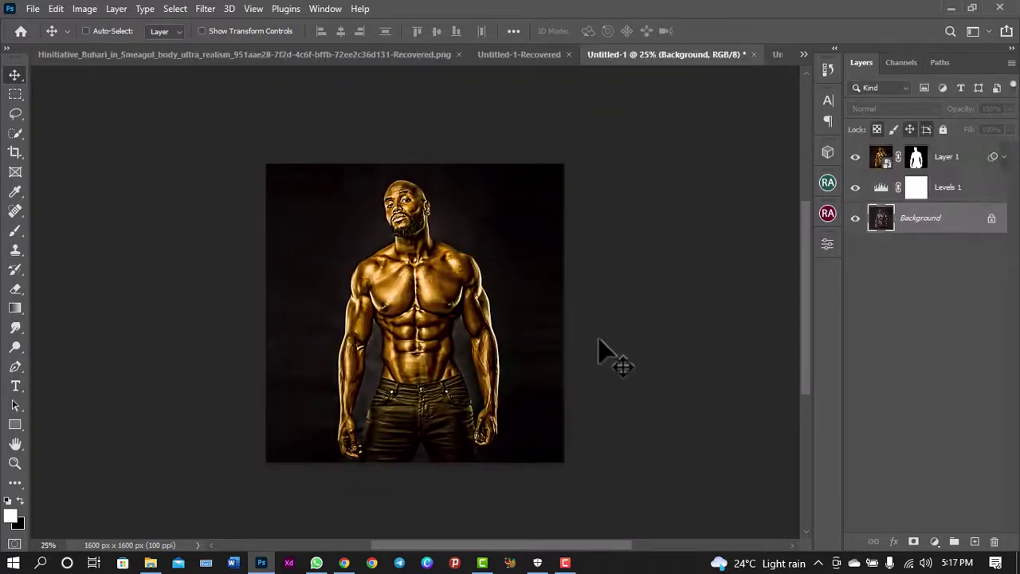
mouse_move(609, 343)
left_mouse_down()
mouse_move(684, 88)
mouse_move(386, 313)
left_mouse_up()
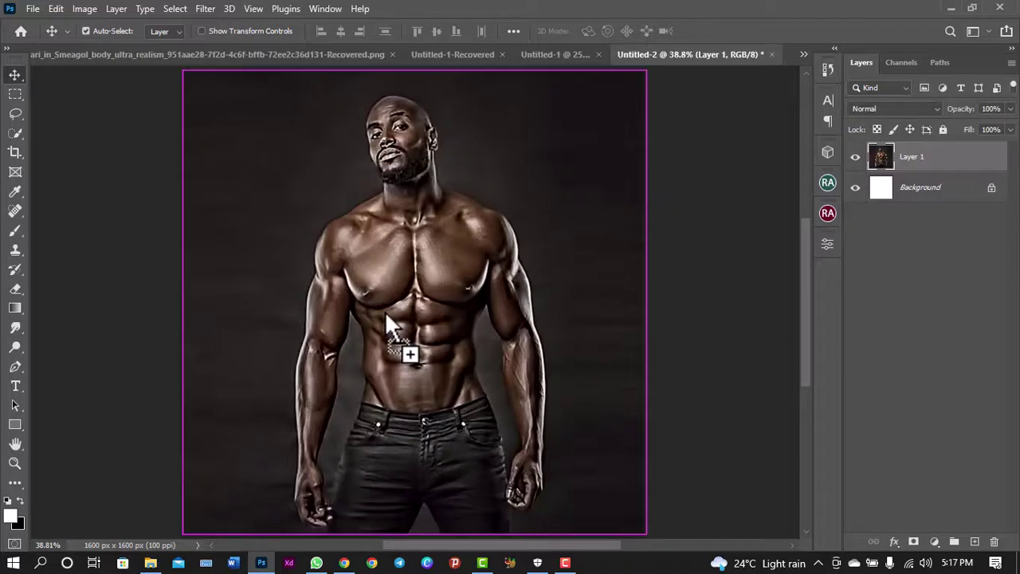
key("ctrl+minus")
key("ctrl+minus")
key("ctrl+plus")
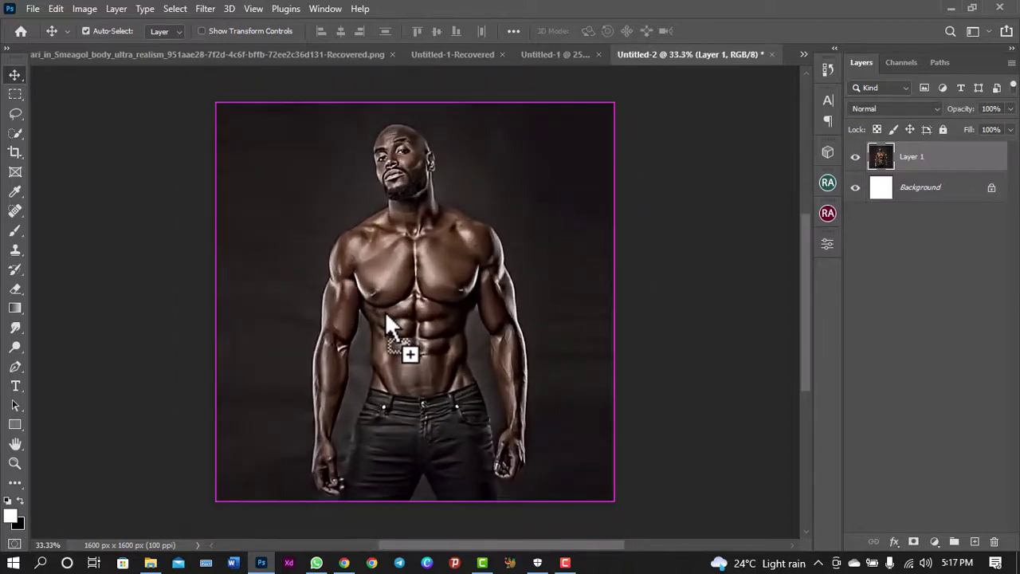
Duplicate Layer 1 as Layer 1 copy.
right_click(939, 160)
key("Escape")
key("ctrl+j")
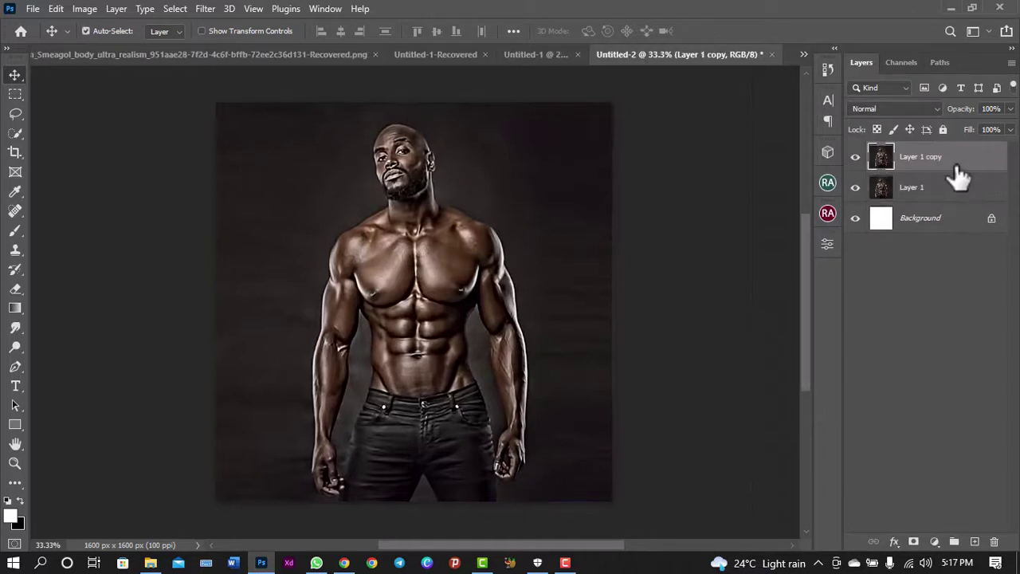
Convert Layer 1 copy into a smart object.
right_click(957, 175)
left_click(805, 209)
left_click(203, 9)
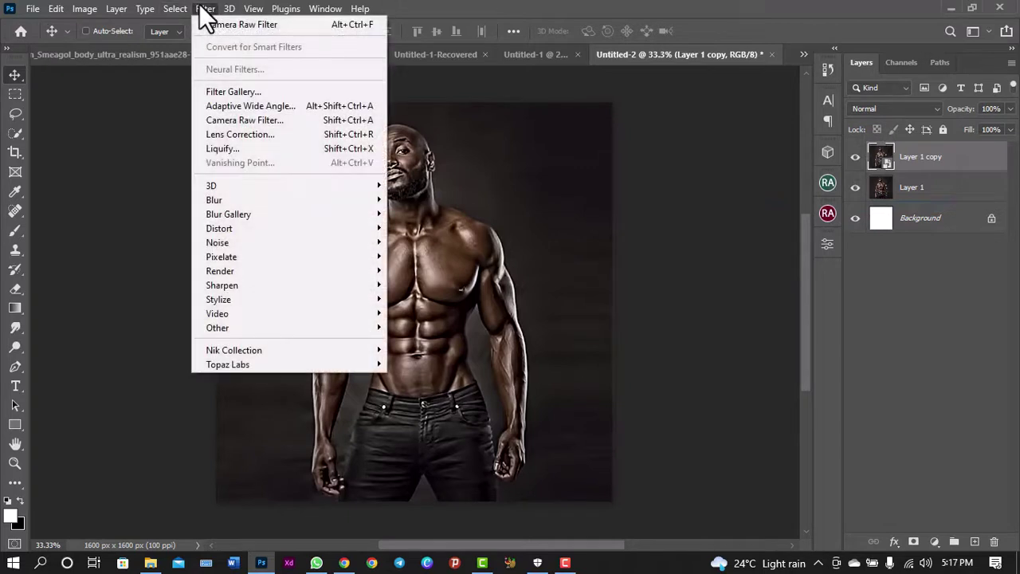
In the Camera Raw Filter, warm the Temperature, deepen Blacks, lower Highlights and lift Whites slightly.
left_click(234, 121)
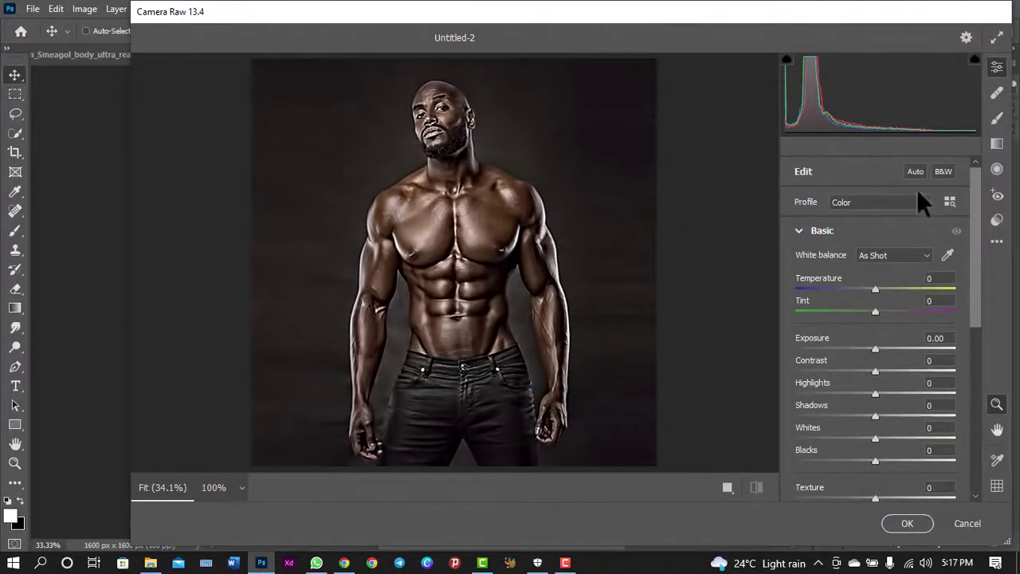
mouse_move(979, 207)
left_mouse_down()
mouse_move(981, 277)
mouse_move(987, 208)
left_mouse_up()
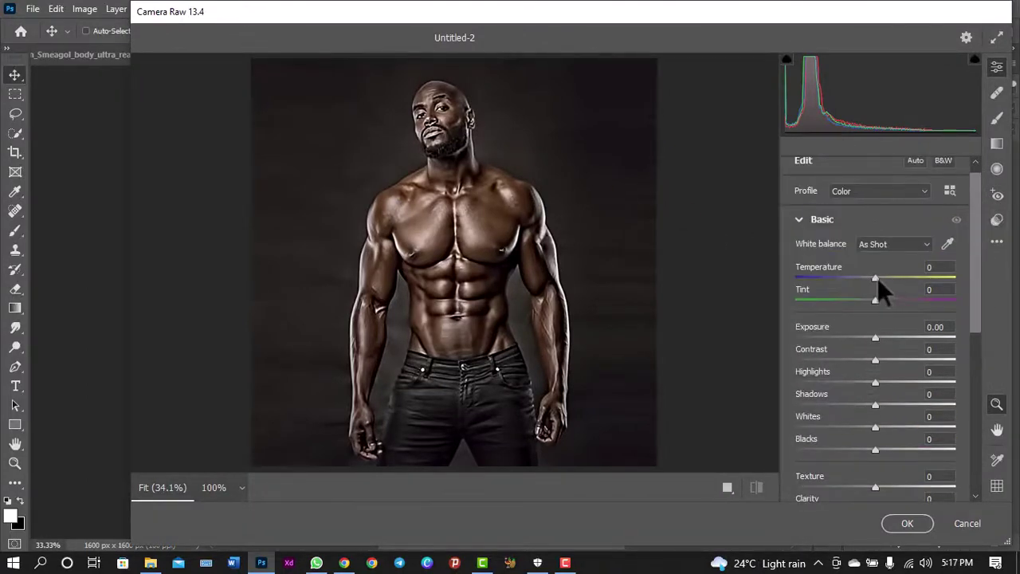
left_click_drag(877, 277, 916, 279)
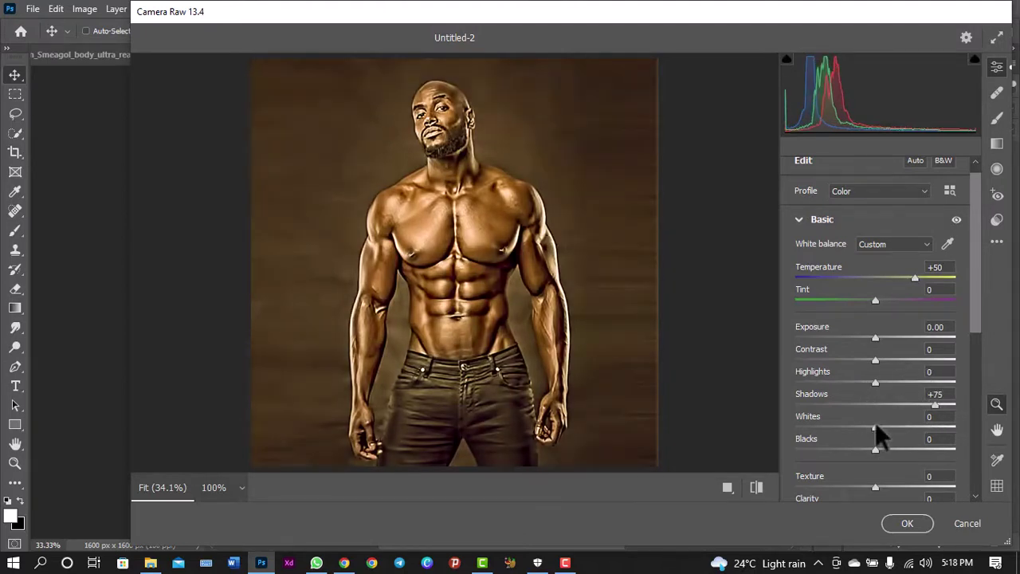
left_click_drag(874, 450, 842, 450)
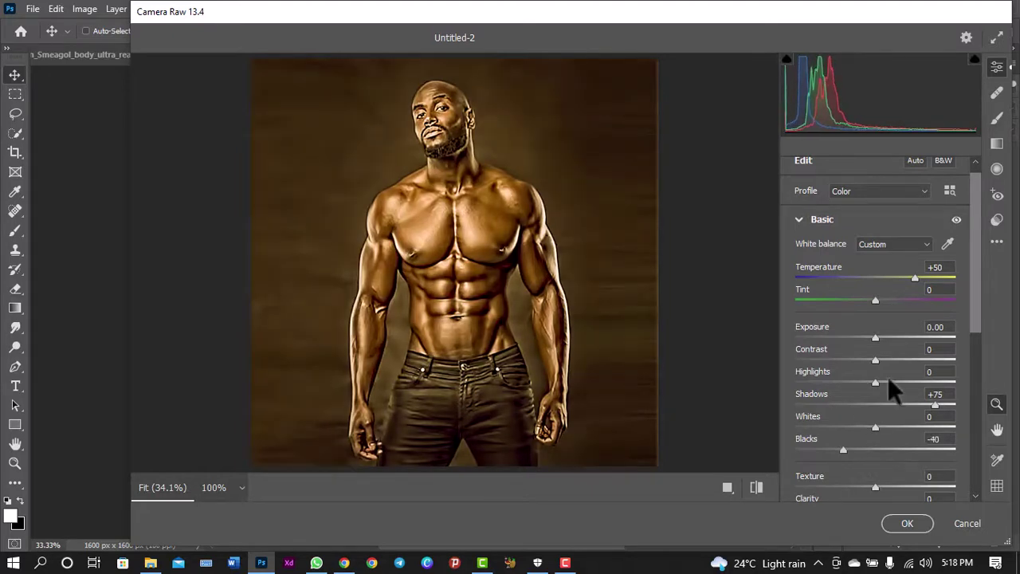
mouse_move(875, 382)
left_mouse_down()
mouse_move(824, 382)
mouse_move(833, 381)
left_mouse_up()
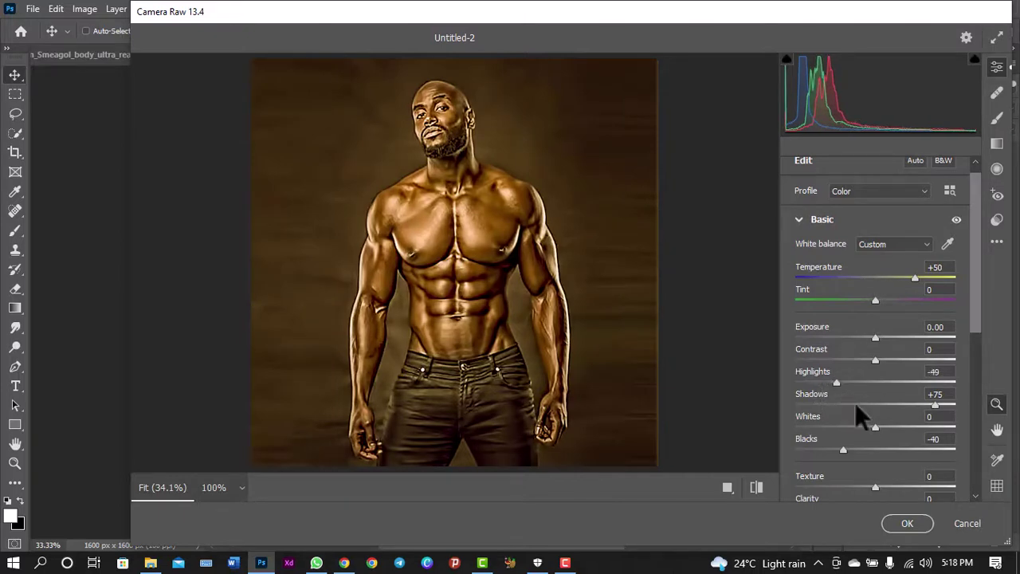
left_click_drag(874, 427, 889, 423)
left_click_drag(975, 300, 980, 331)
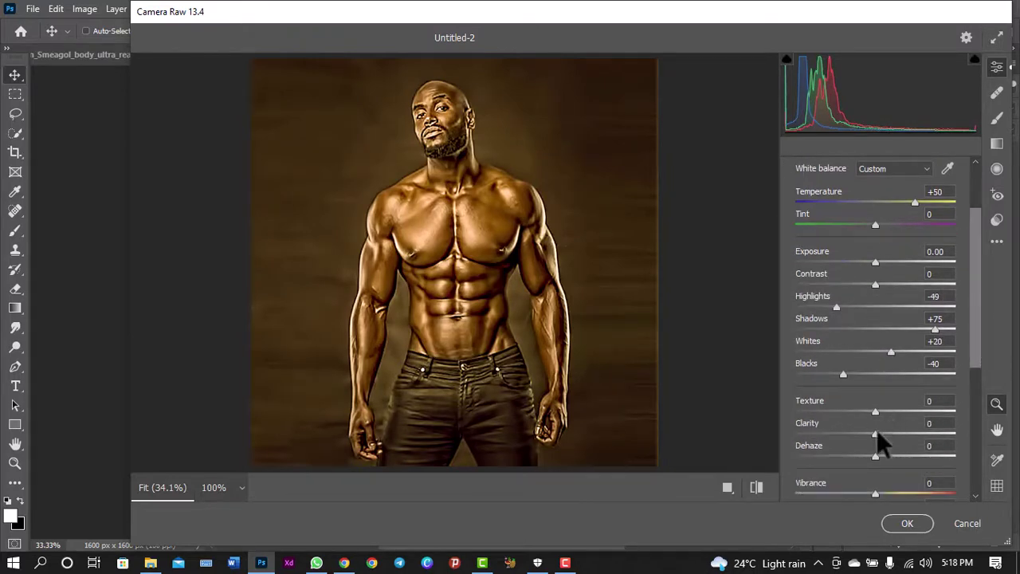
Set Clarity +41, Dehaze +30, Exposure -0.50, Contrast +10, Whites +30, and lower Highlights further.
left_click_drag(877, 429, 909, 427)
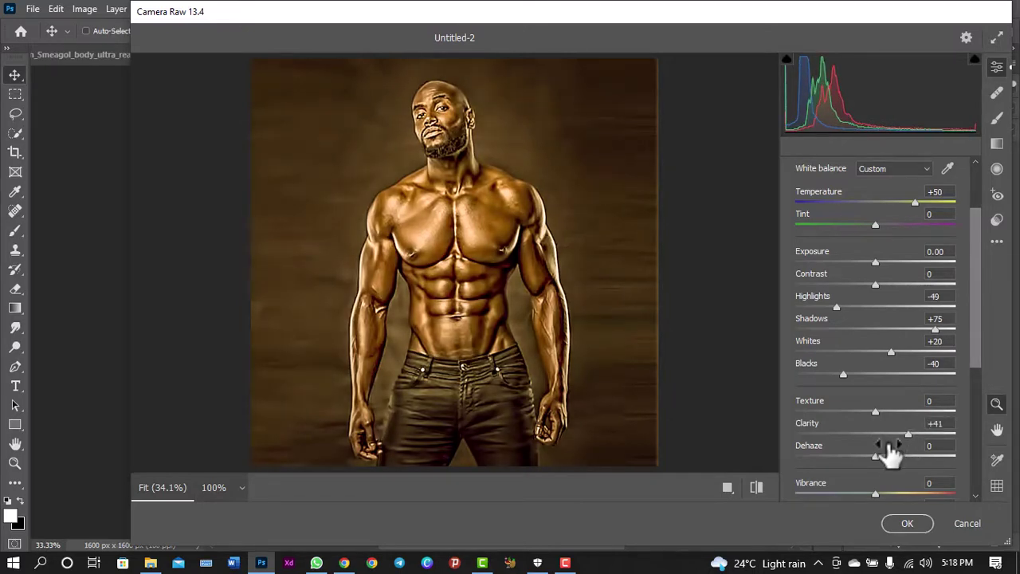
mouse_move(880, 455)
left_mouse_down()
mouse_move(914, 451)
mouse_move(899, 451)
left_mouse_up()
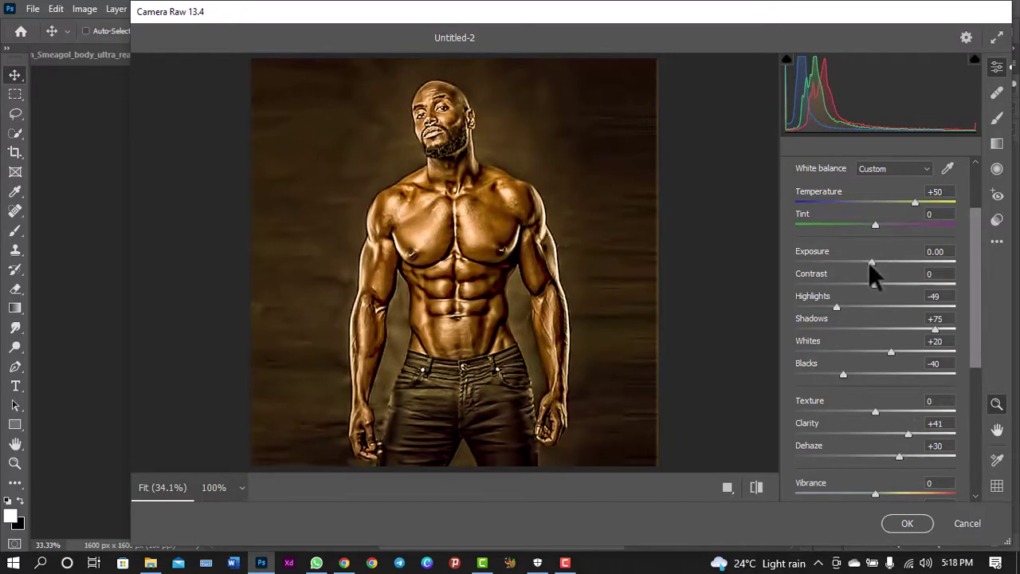
left_click_drag(871, 262, 863, 260)
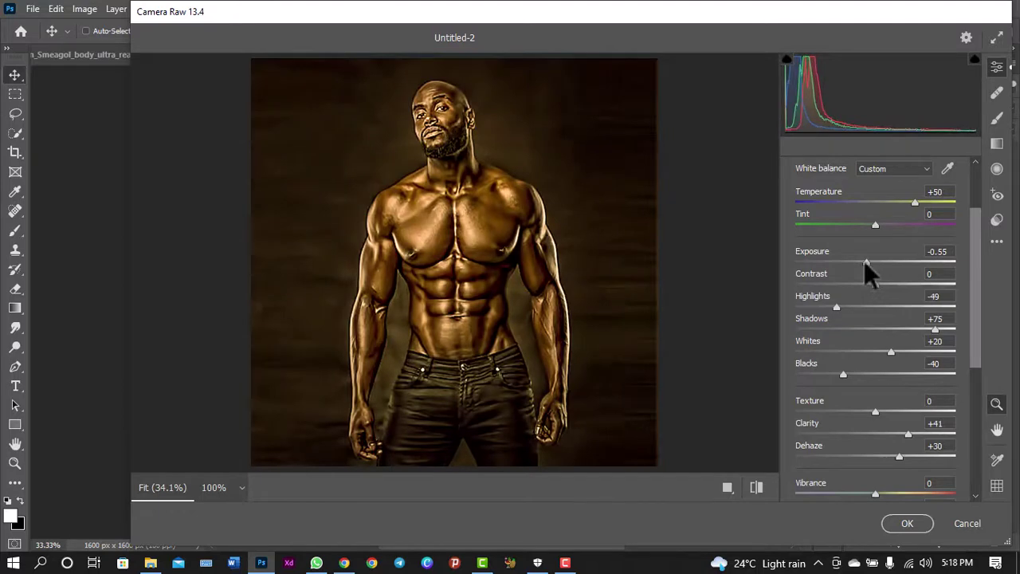
left_click_drag(864, 261, 865, 261)
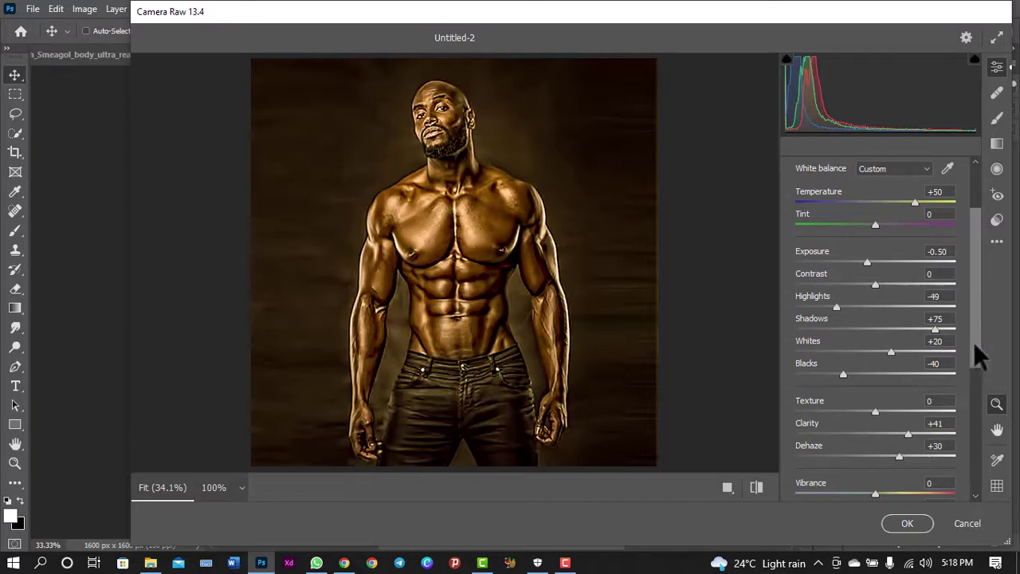
left_click_drag(973, 341, 973, 359)
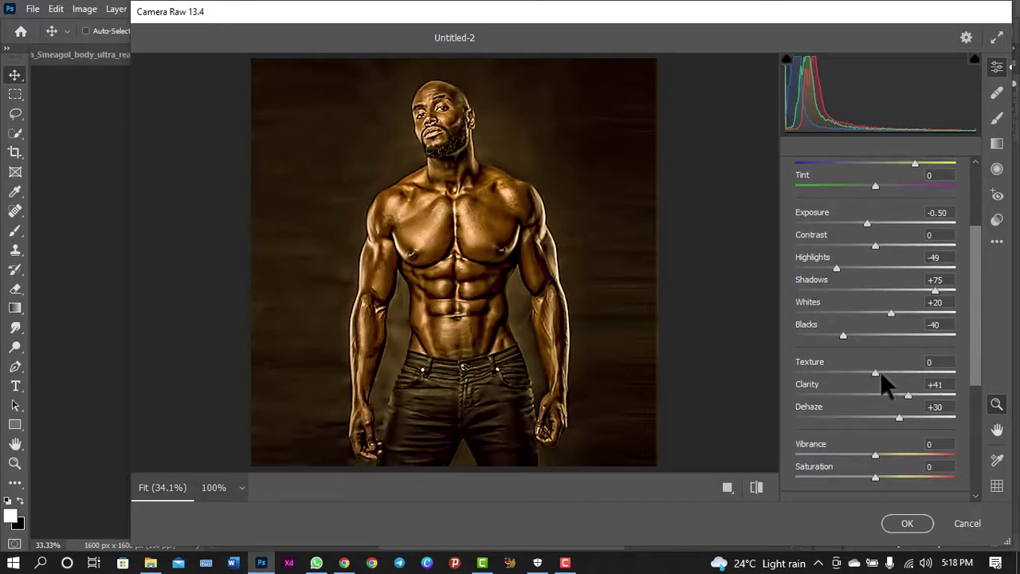
left_click_drag(878, 244, 887, 246)
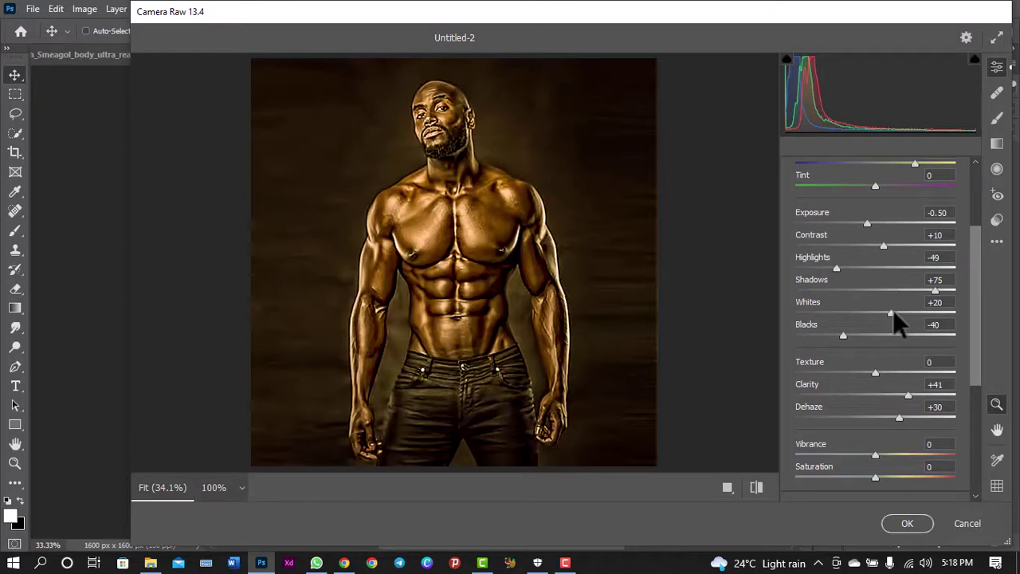
left_click_drag(893, 311, 902, 311)
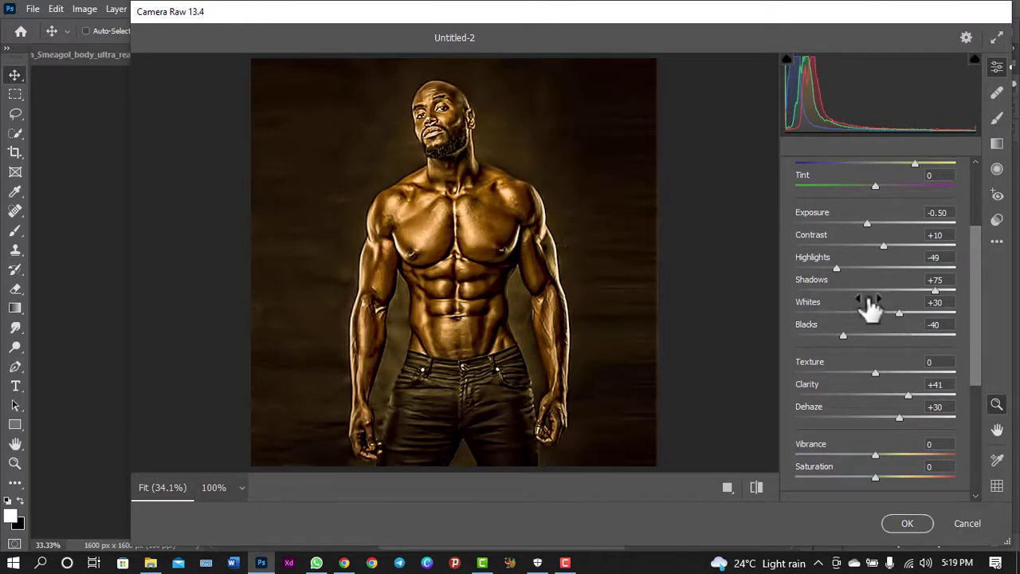
left_click_drag(835, 266, 830, 266)
left_click_drag(977, 342, 978, 390)
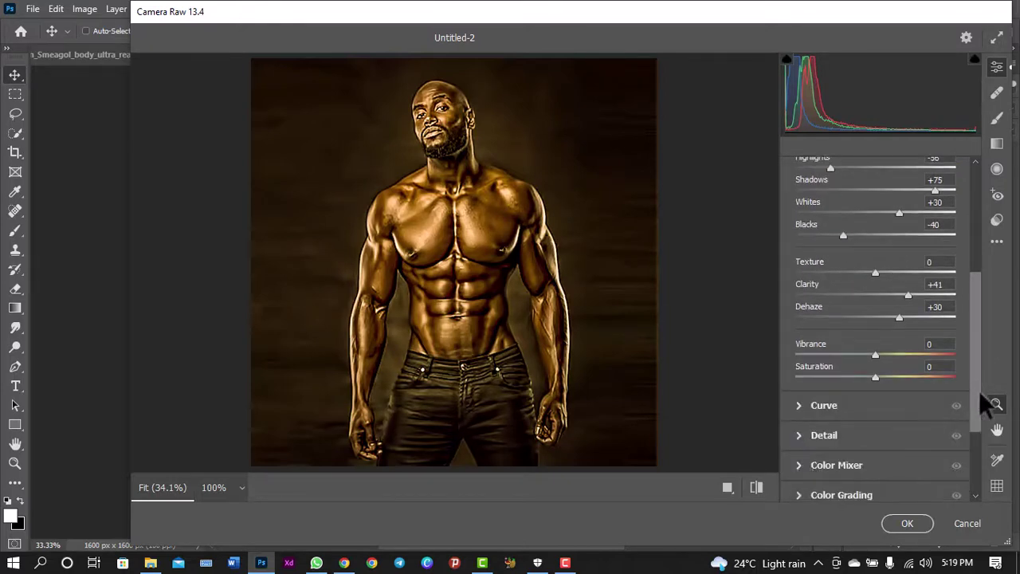
Apply the Camera Raw filter to Layer 1 copy, hide that copy, and select Layer 1.
left_click(909, 524)
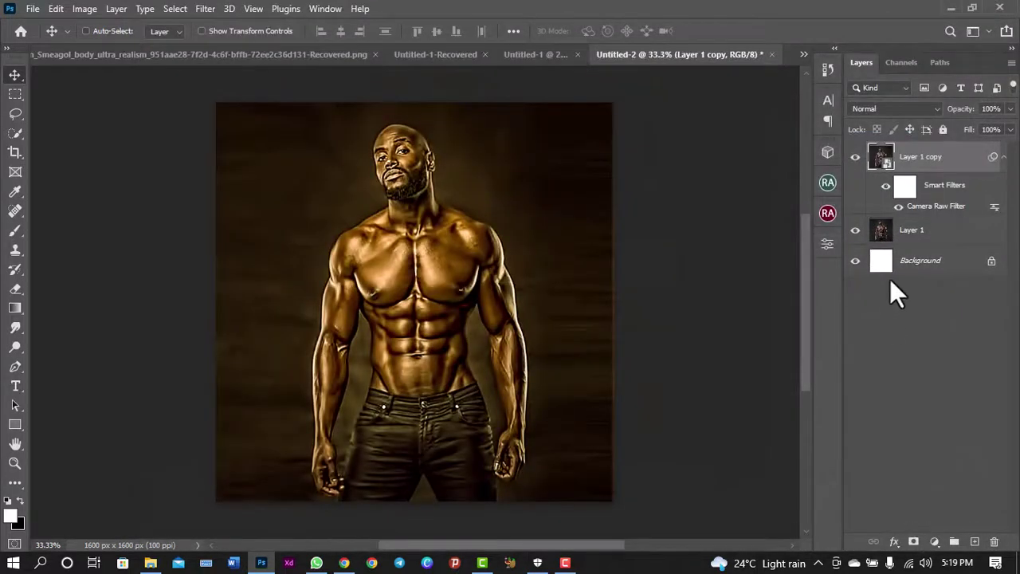
left_click(1003, 157)
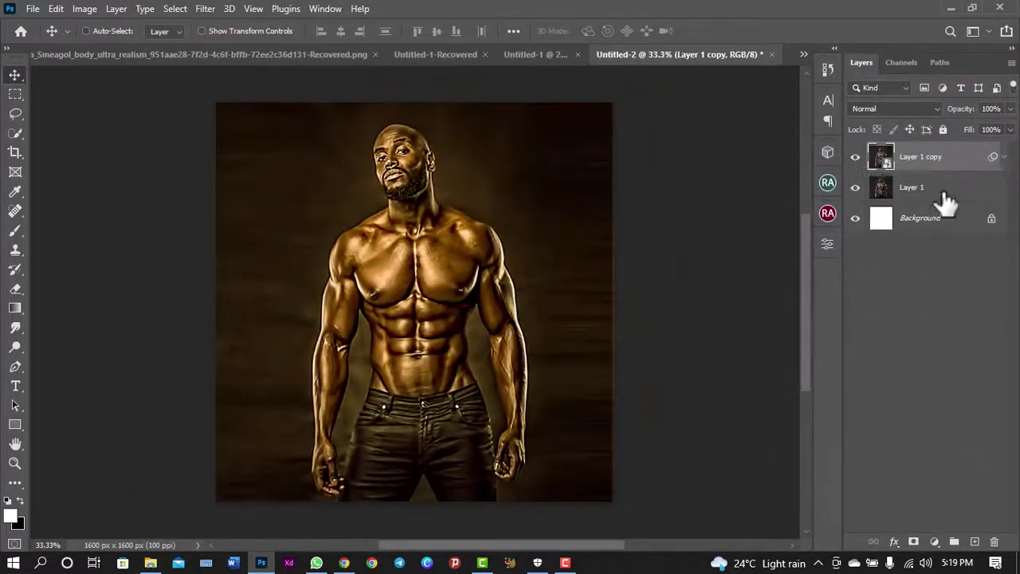
left_click(933, 188)
left_click(855, 157)
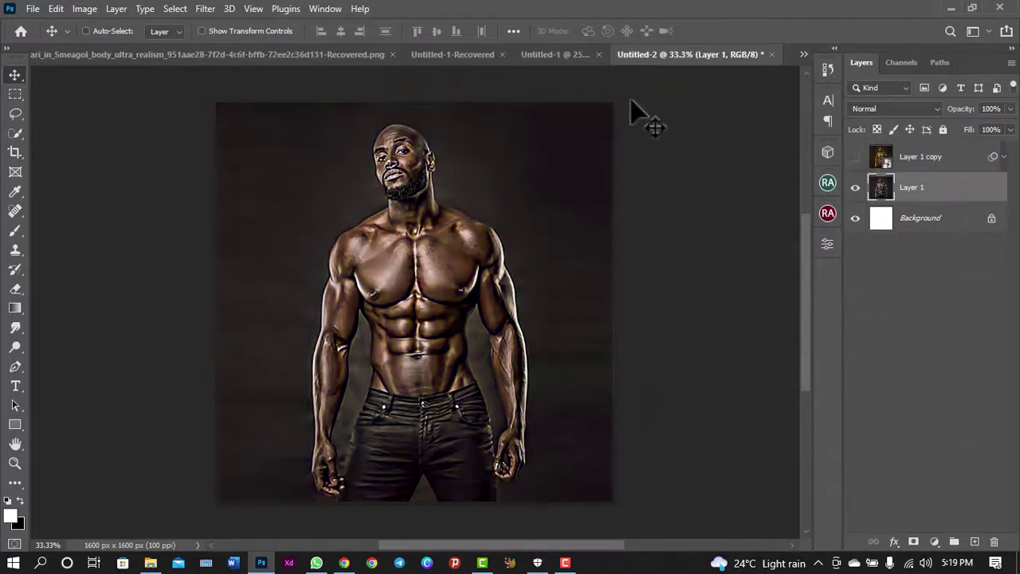
left_click(170, 7)
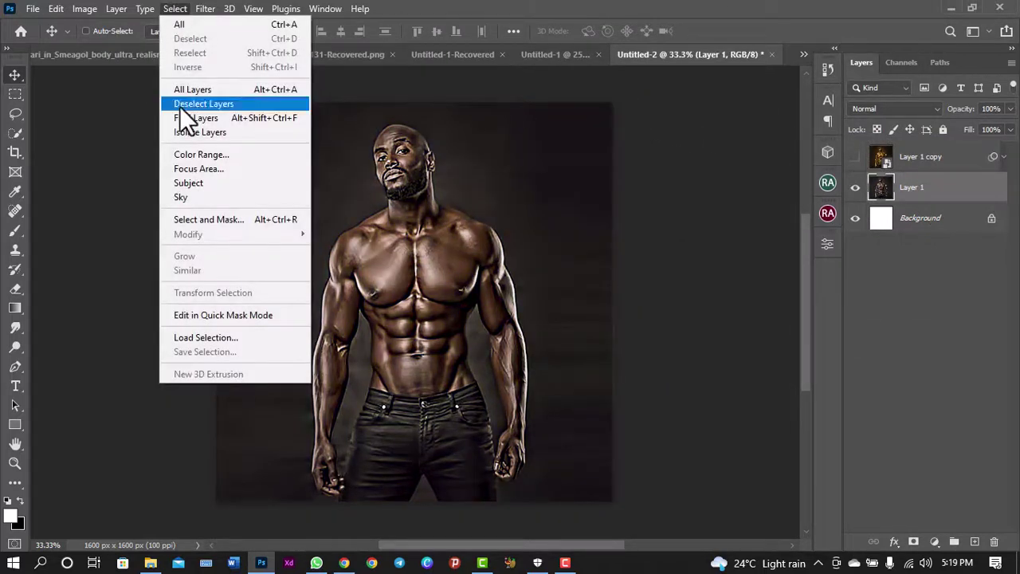
Select the man via Select Subject, mask Layer 1 copy to his body, then select Layer 1.
left_click(200, 188)
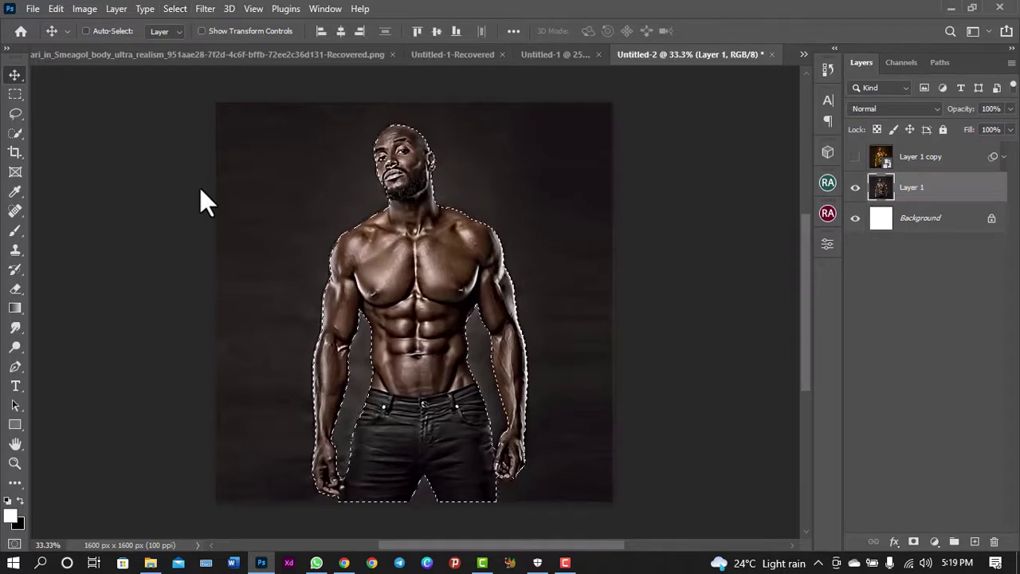
left_click(916, 157)
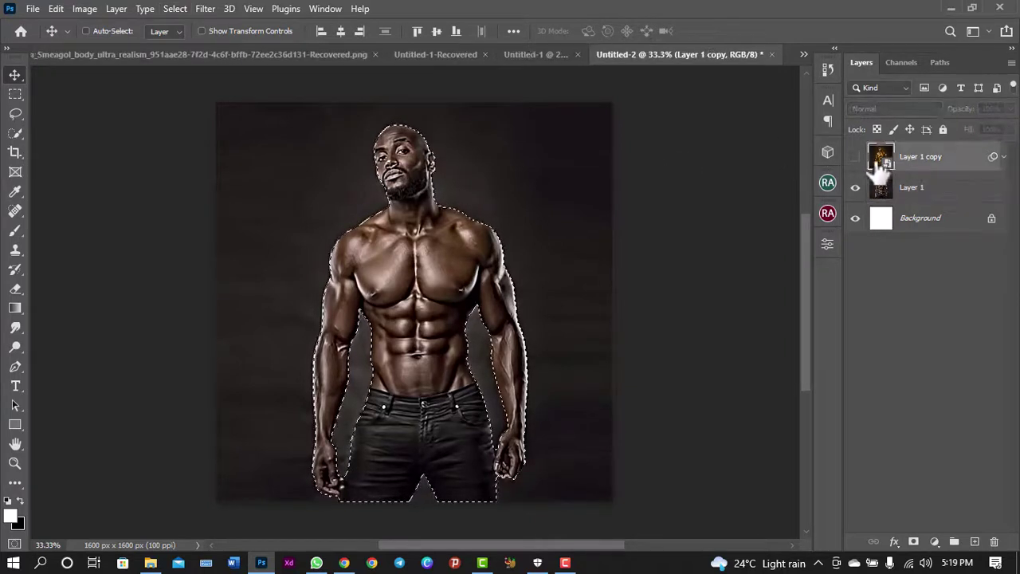
left_click(856, 157)
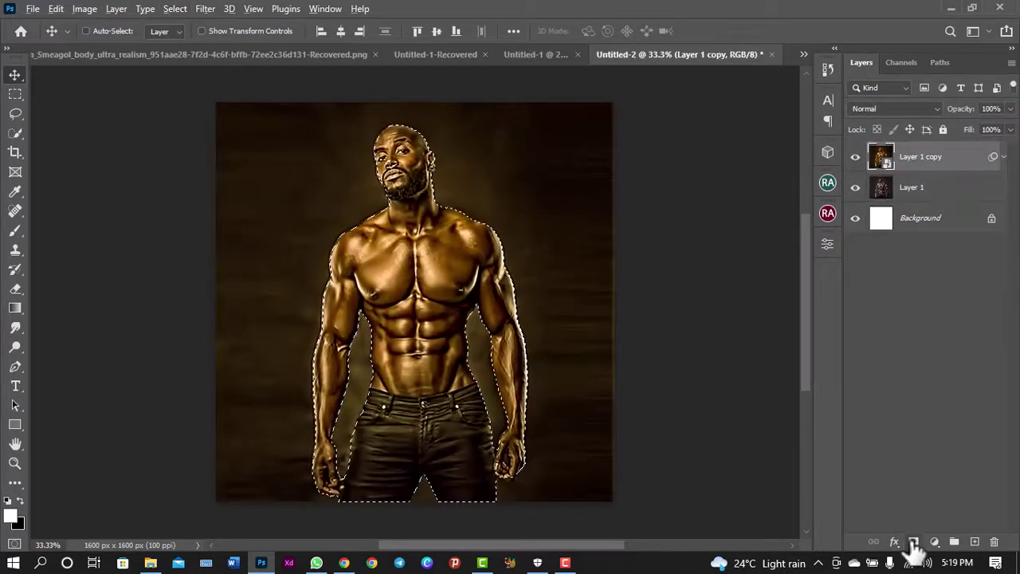
left_click(914, 542)
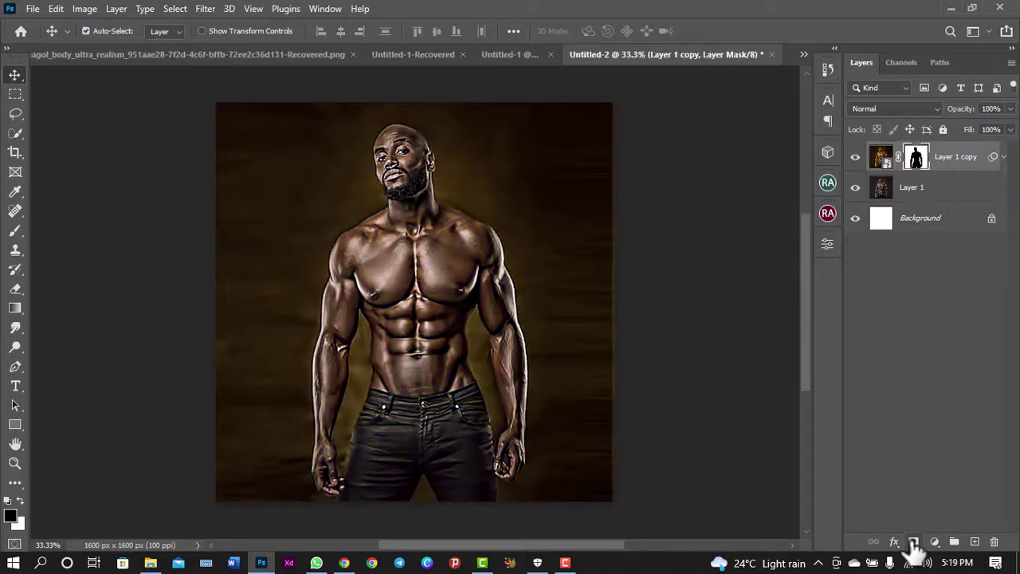
key("ctrl+z")
key("ctrl+shift+i")
left_click(914, 543)
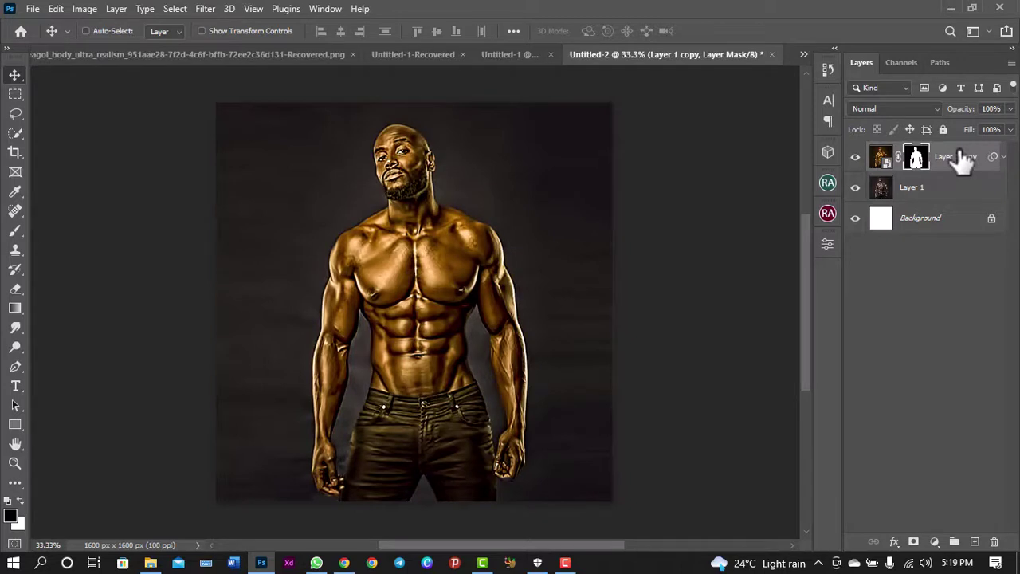
left_click(972, 193)
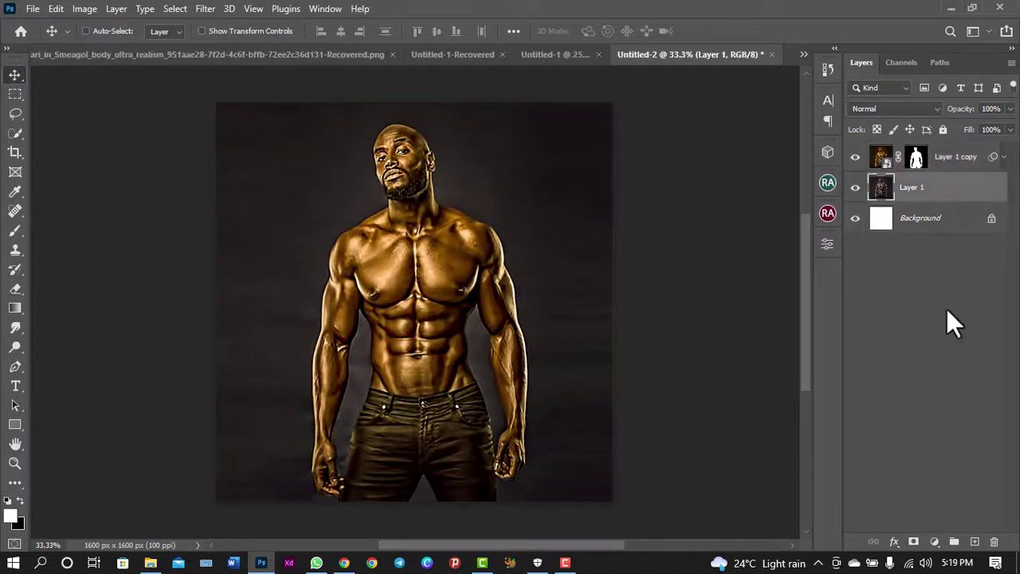
left_click(934, 542)
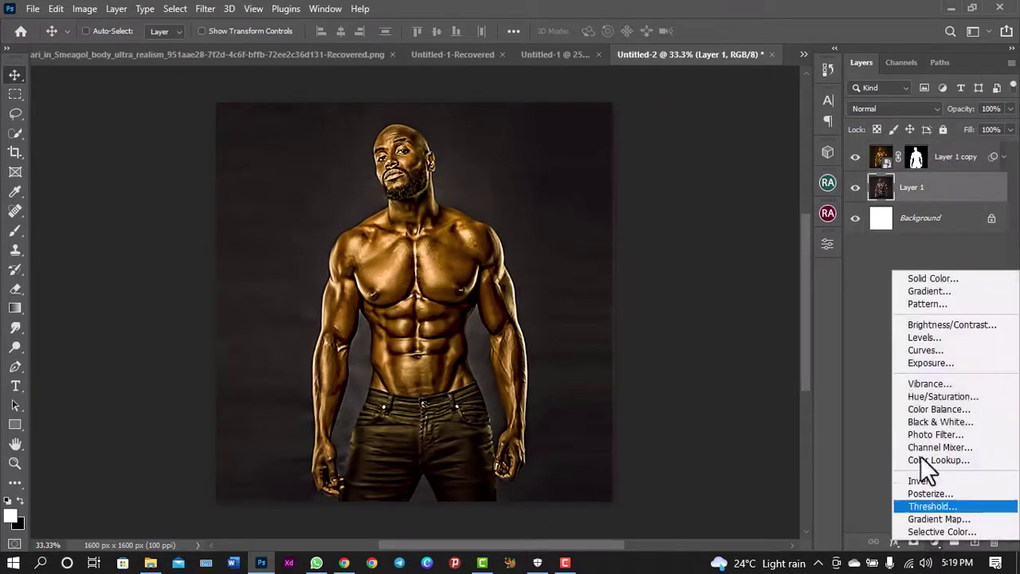
left_click(957, 339)
left_click_drag(631, 396, 642, 395)
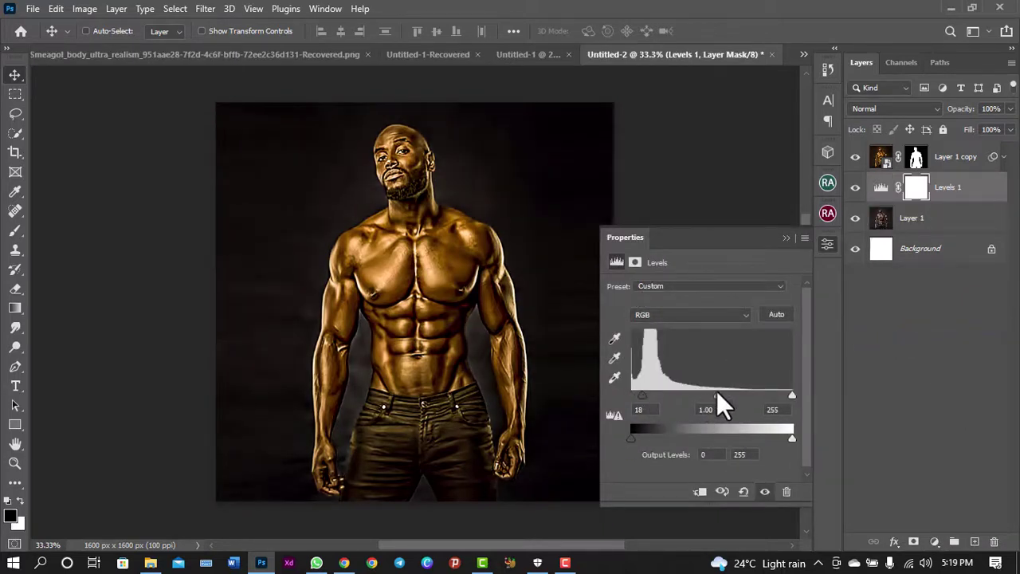
left_click_drag(720, 396, 717, 396)
left_click_drag(792, 395, 769, 393)
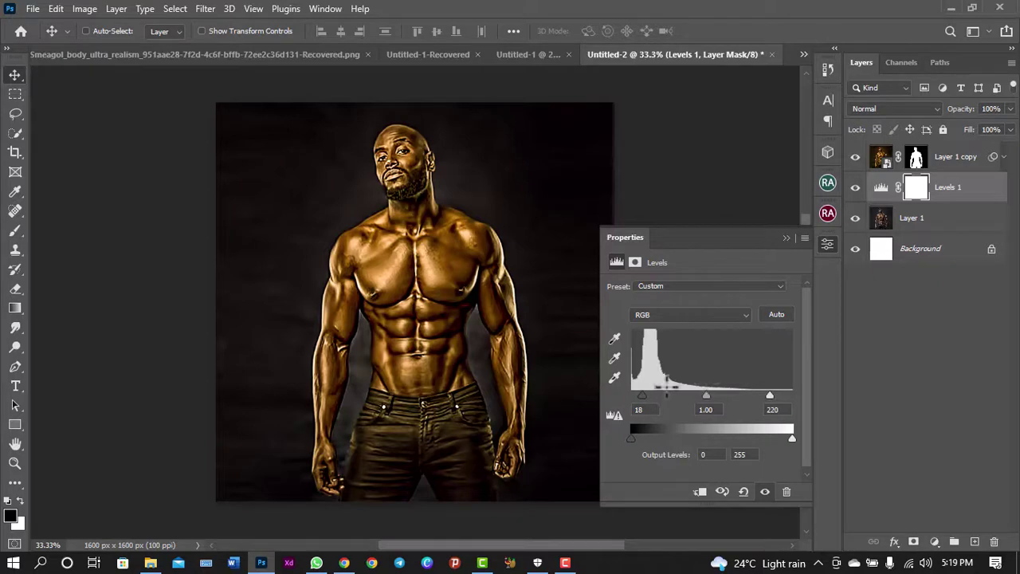
left_click_drag(645, 394, 646, 394)
left_click(828, 241)
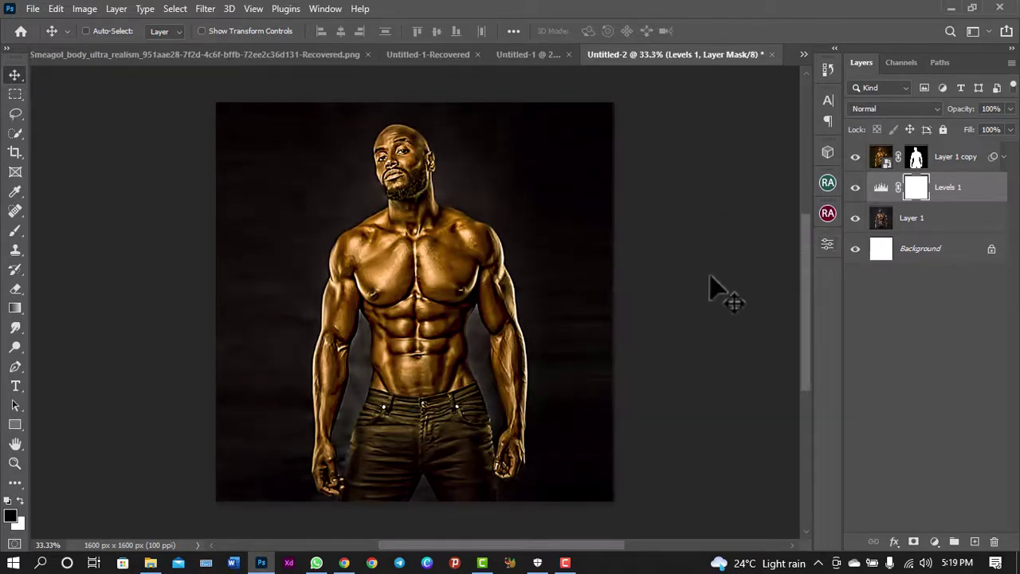
key("ctrl+minus")
key("ctrl+minus")
key("ctrl+plus")
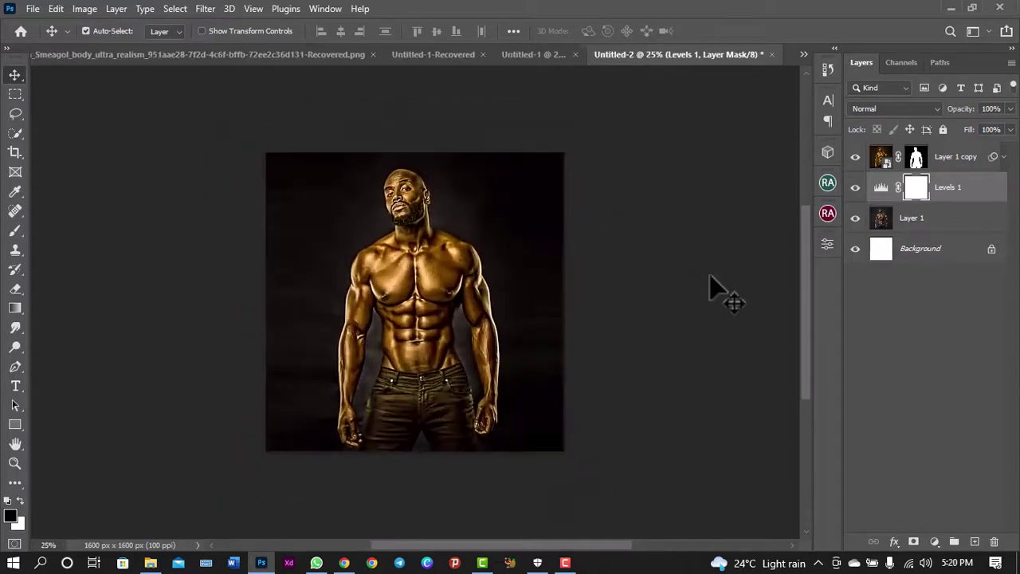
key("ctrl+plus")
key("ctrl+plus")
key("ctrl+minus")
key("ctrl+minus")
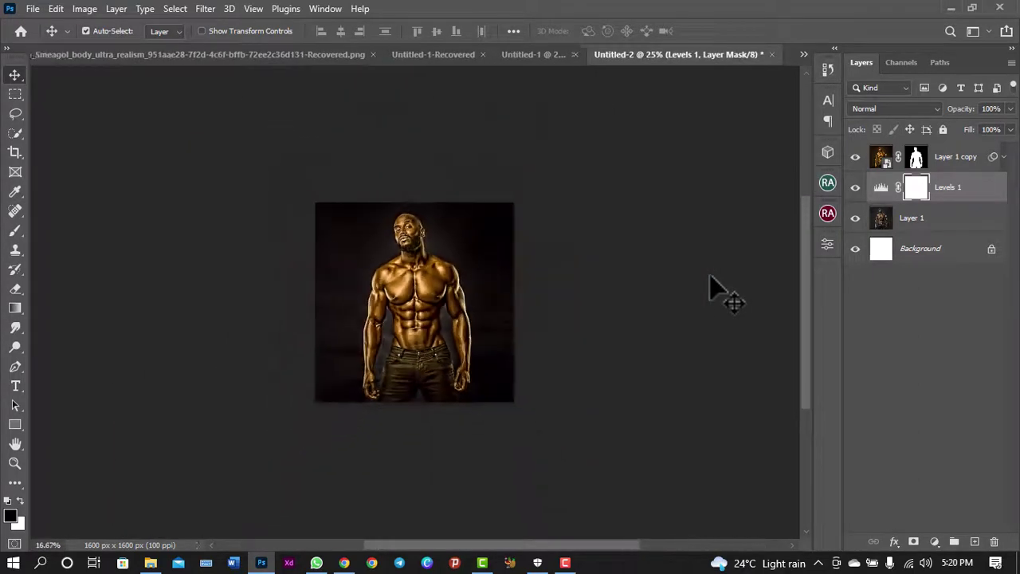
key("ctrl+plus")
key("ctrl+plus")
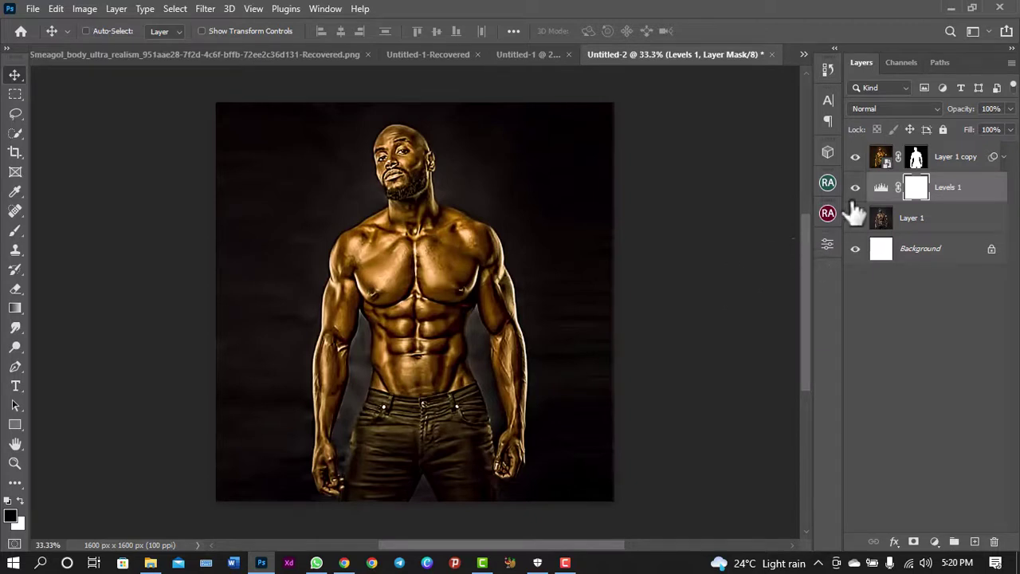
Flip between Untitled-1 and Untitled-2 to compare the portraits, ending on Untitled-1.
left_click(962, 166)
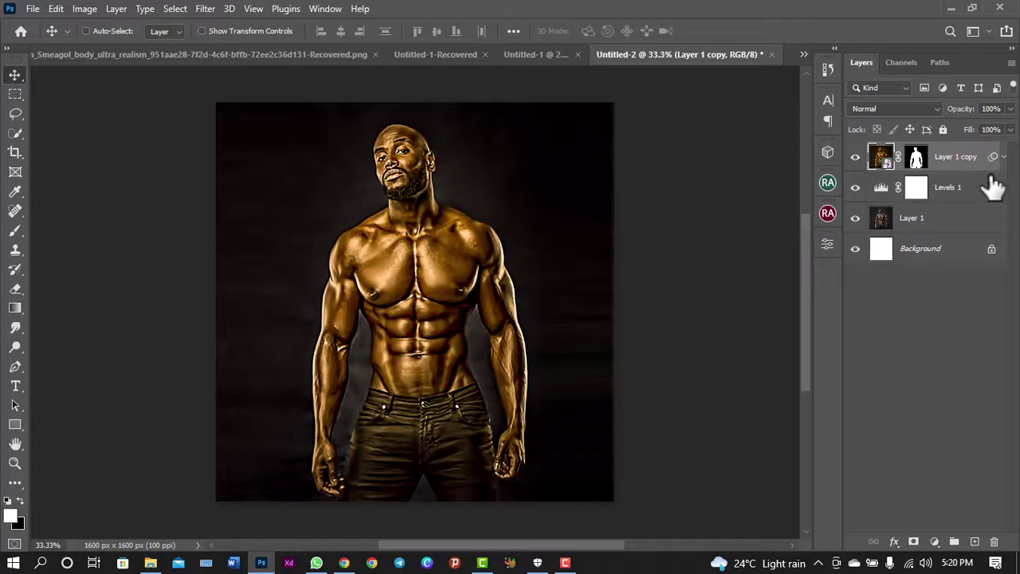
left_click(554, 54)
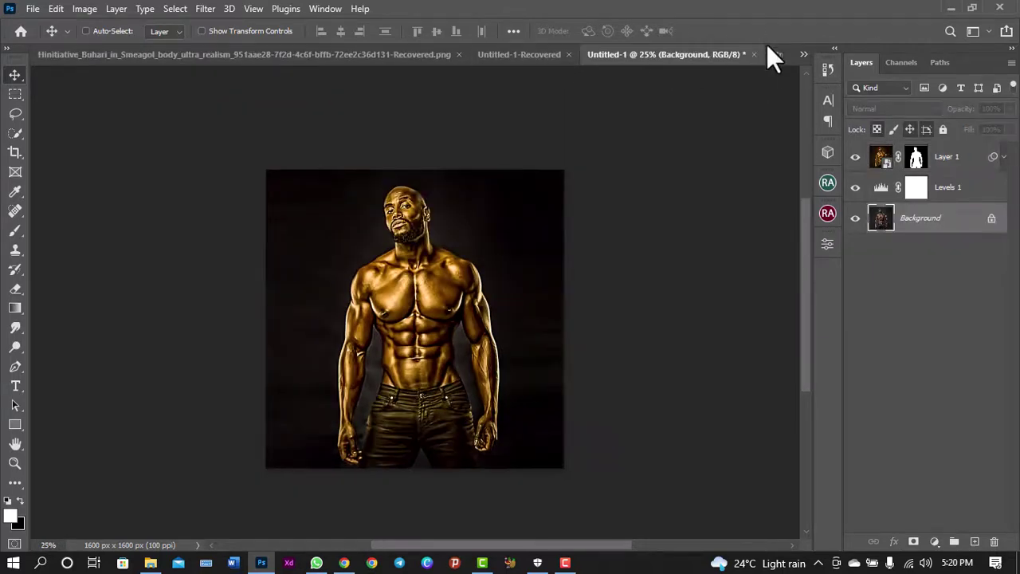
key("ctrl+plus")
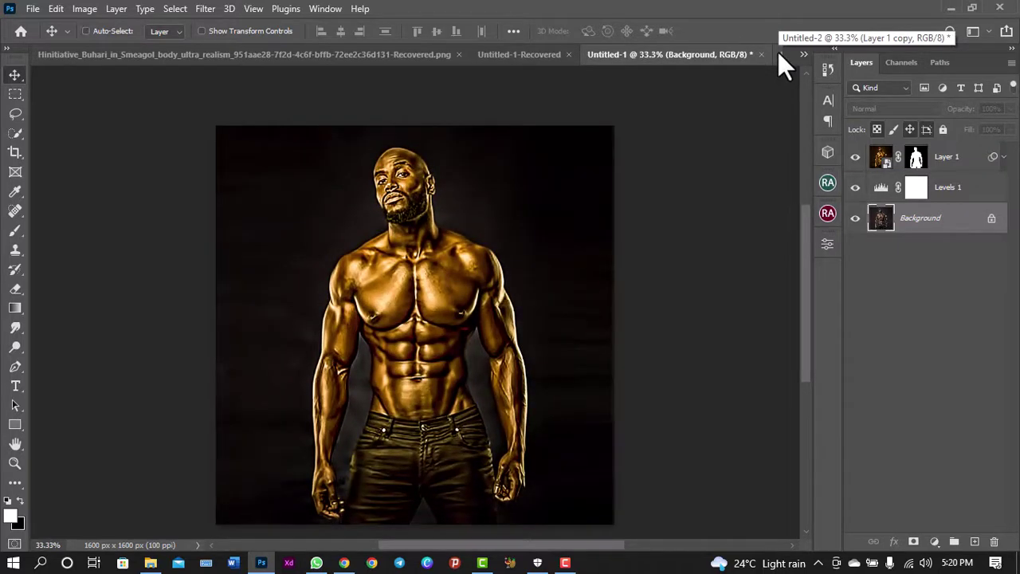
left_click(779, 52)
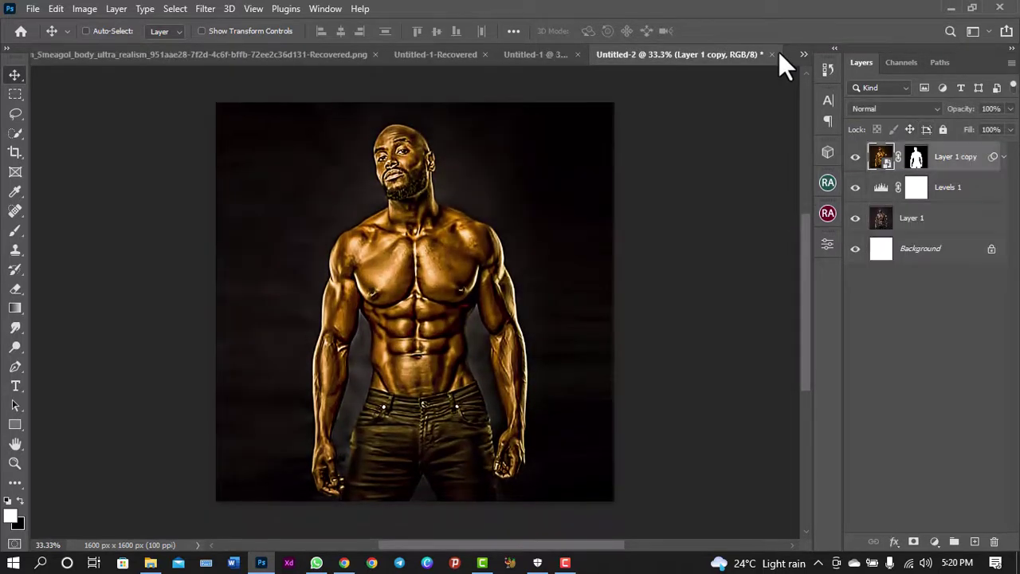
left_click(554, 49)
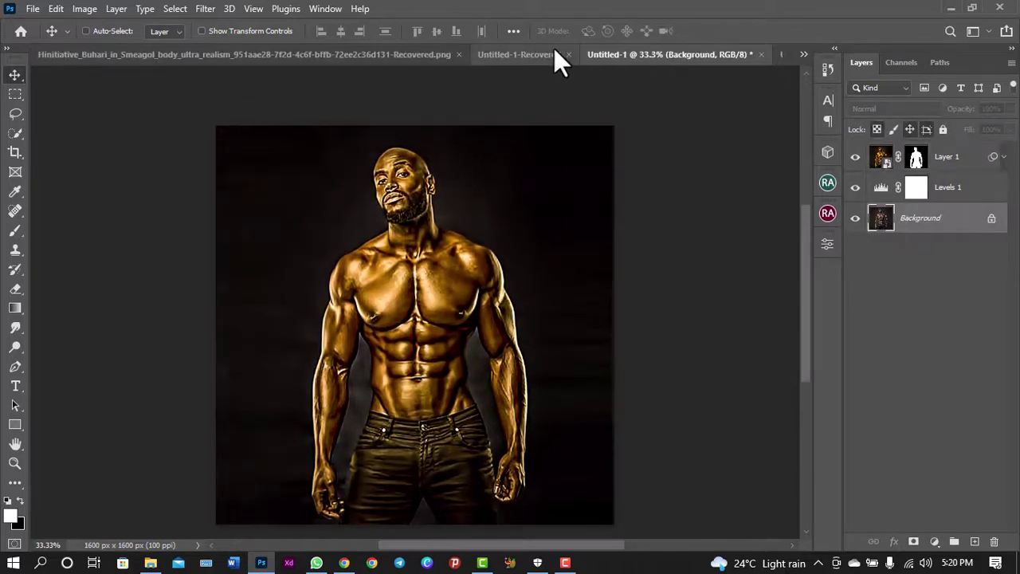
left_click(780, 53)
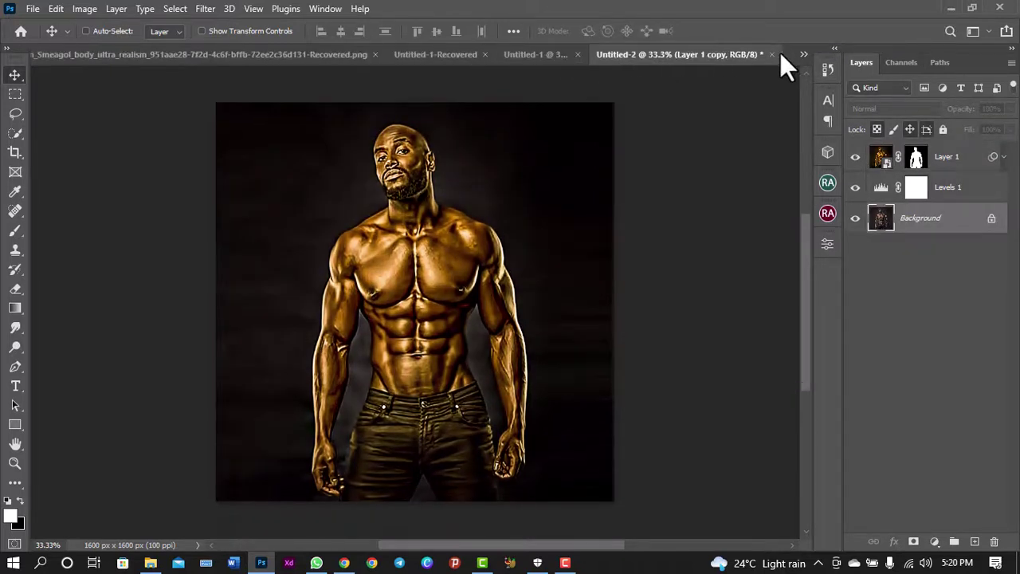
left_click(546, 56)
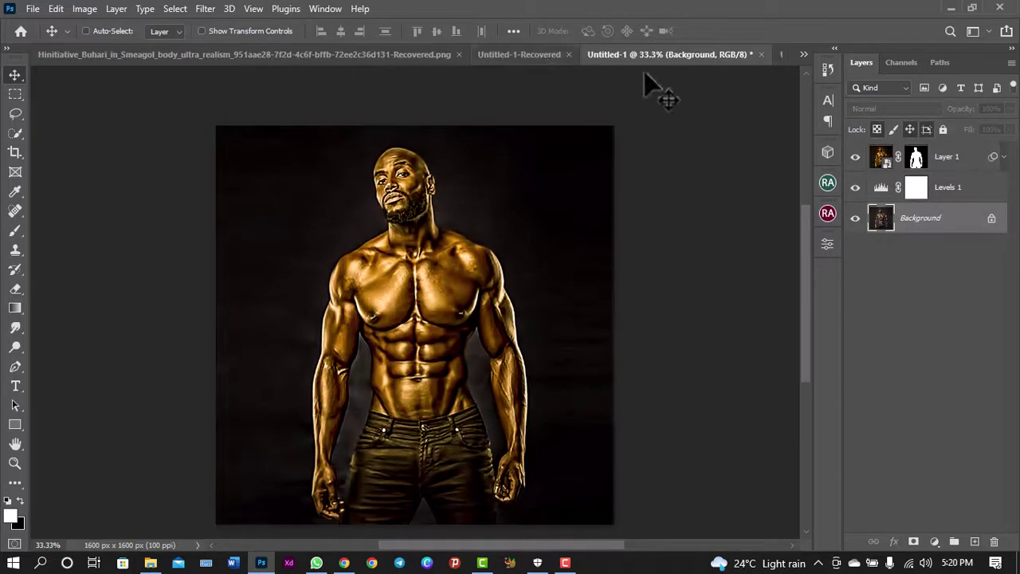
left_click(777, 54)
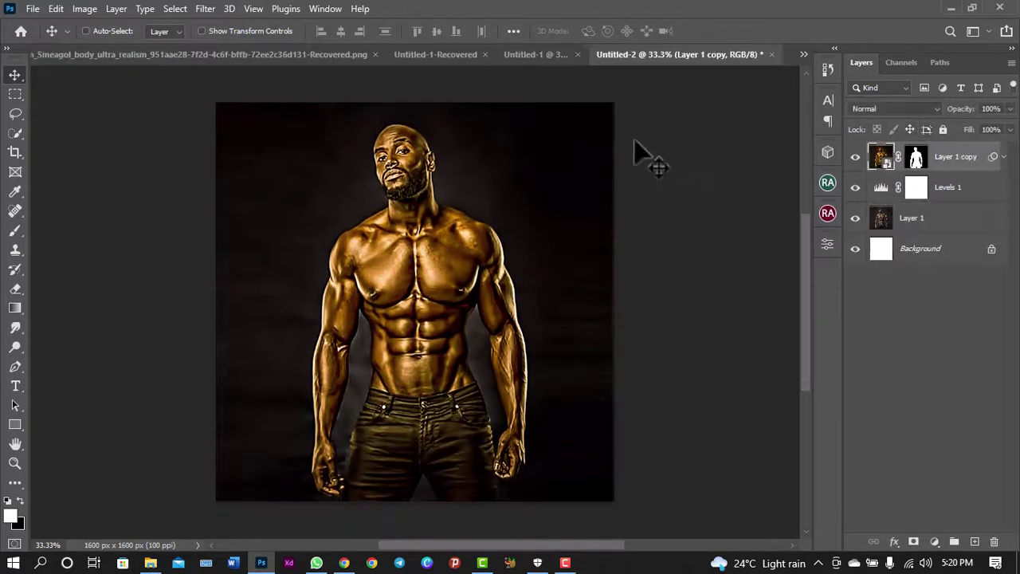
left_click(551, 55)
left_click(551, 56)
Zoom in and out on the finished Untitled-1 portrait to review it.
scroll(526, 255, "up", 2)
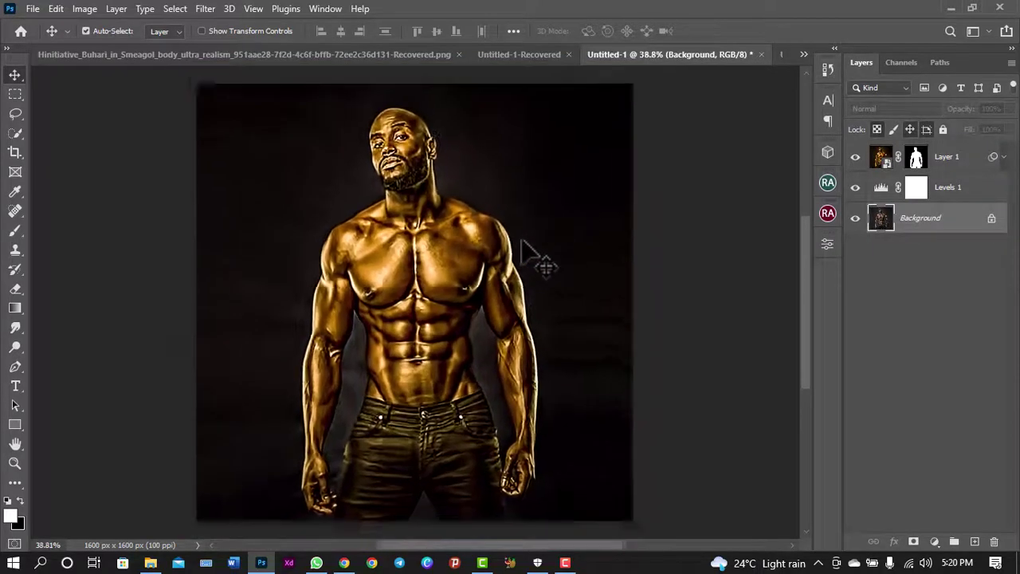
scroll(526, 255, "down", 2)
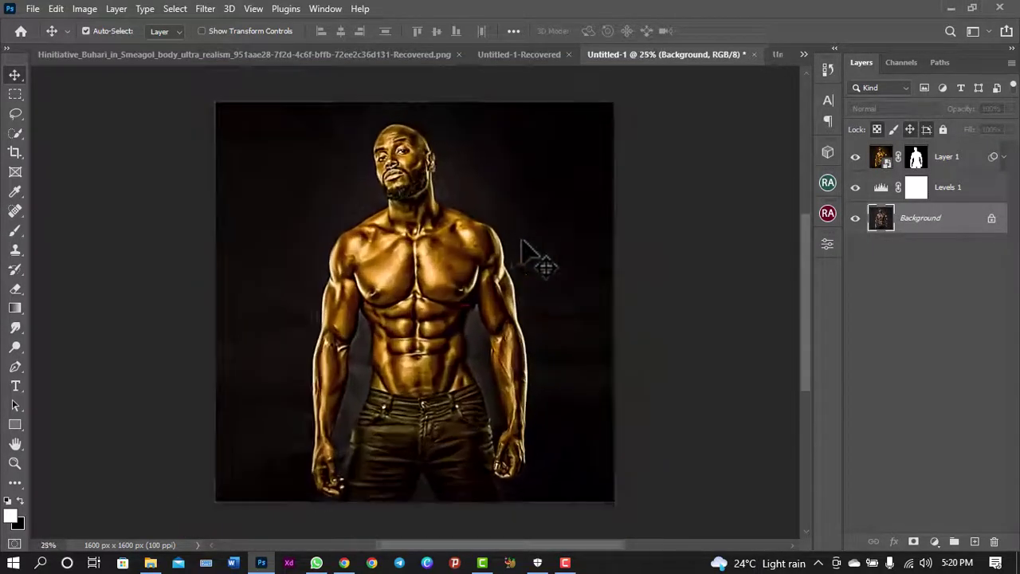
scroll(526, 255, "up", 2)
scroll(526, 255, "down", 1)
scroll(526, 255, "down", 2)
scroll(526, 255, "up", 2)
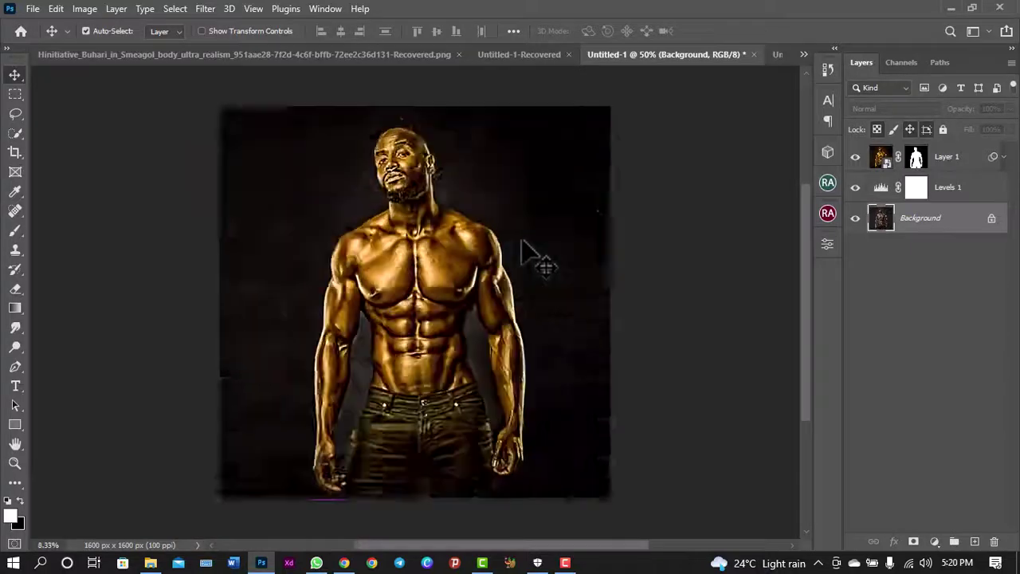
scroll(526, 255, "up", 1)
scroll(526, 255, "down", 1)
scroll(522, 243, "down", 2)
scroll(522, 243, "up", 2)
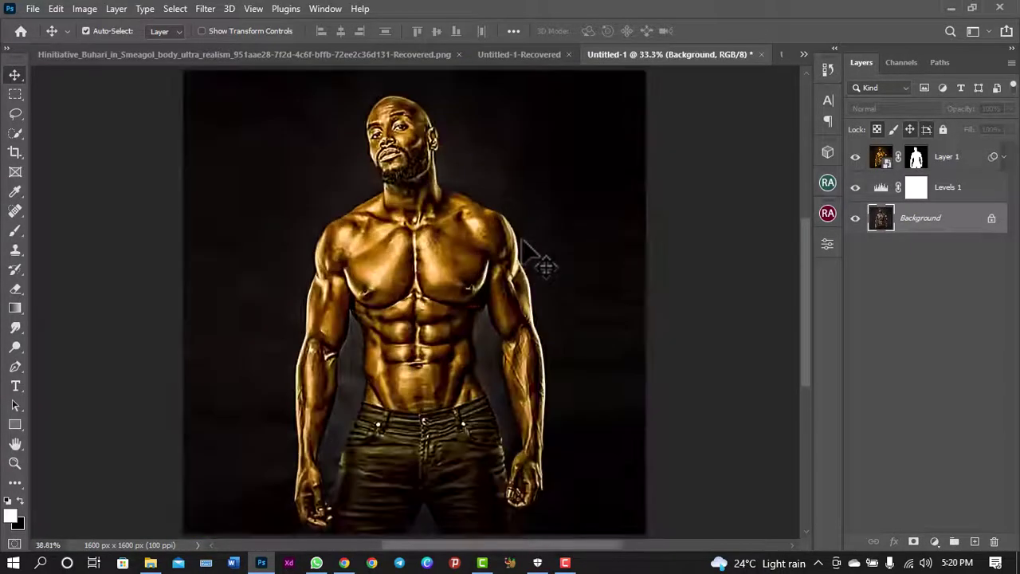
scroll(522, 243, "down", 1)
scroll(522, 243, "down", 1)
scroll(522, 244, "down", 1)
scroll(522, 243, "down", 1)
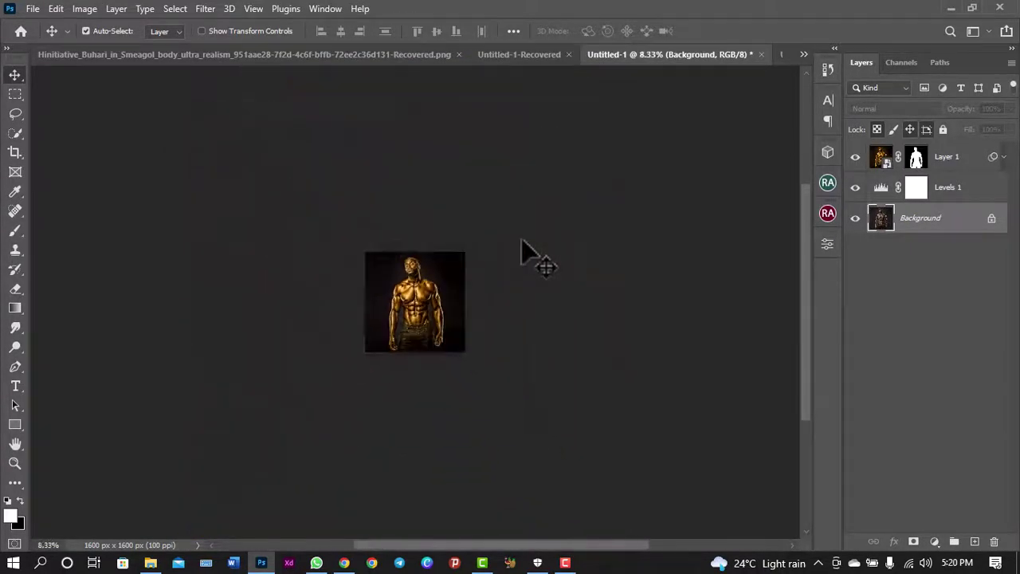
scroll(522, 243, "up", 1)
scroll(522, 243, "up", 2)
key("ctrl")
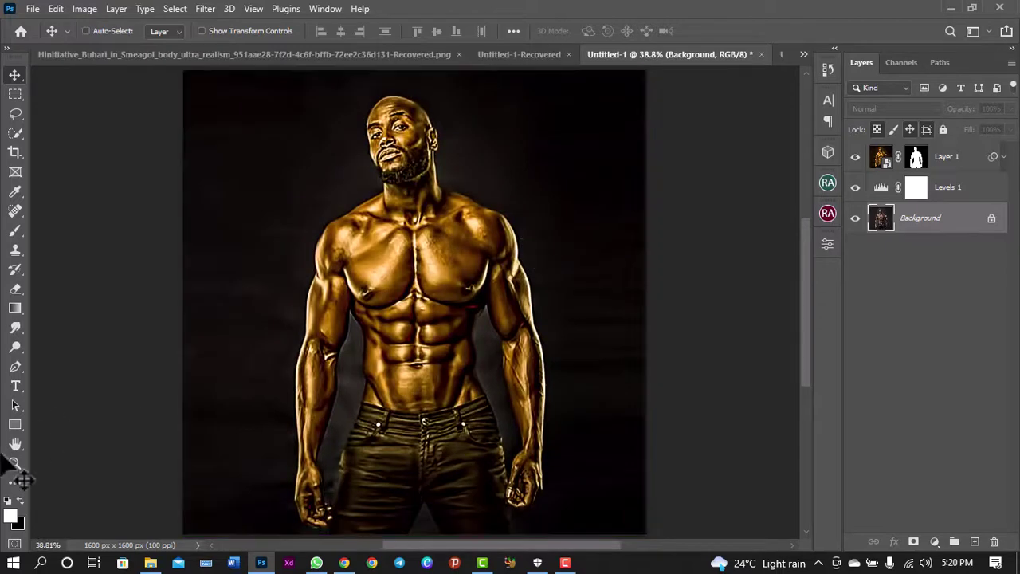
Tilt the portrait view with the Rotate View Tool, then turn it back upright.
left_click(14, 463)
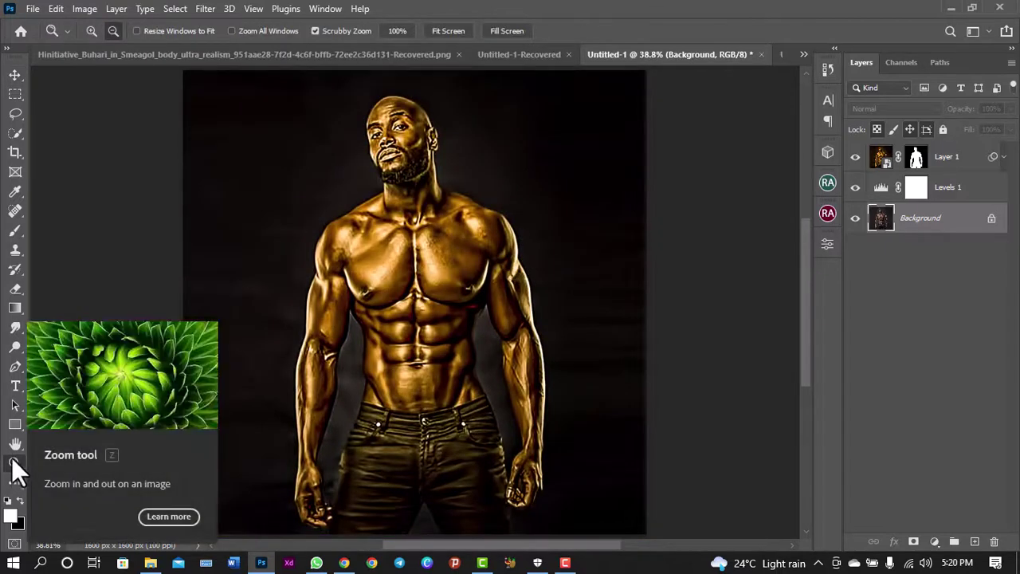
left_click_drag(12, 444, 79, 456)
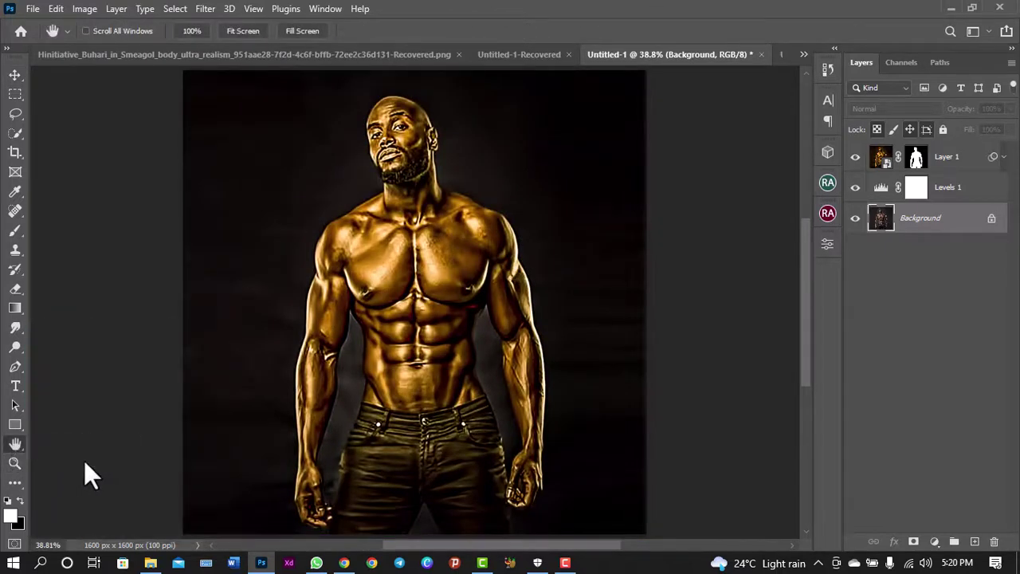
mouse_move(438, 214)
left_mouse_down()
mouse_move(360, 333)
mouse_move(391, 255)
mouse_move(484, 223)
mouse_move(460, 208)
left_mouse_up()
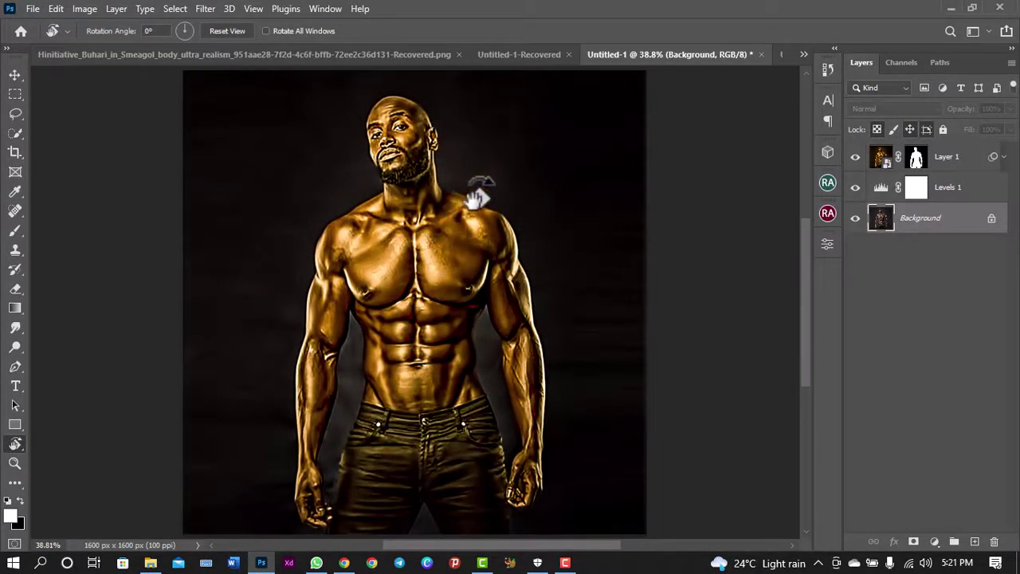
left_click_drag(477, 197, 669, 371)
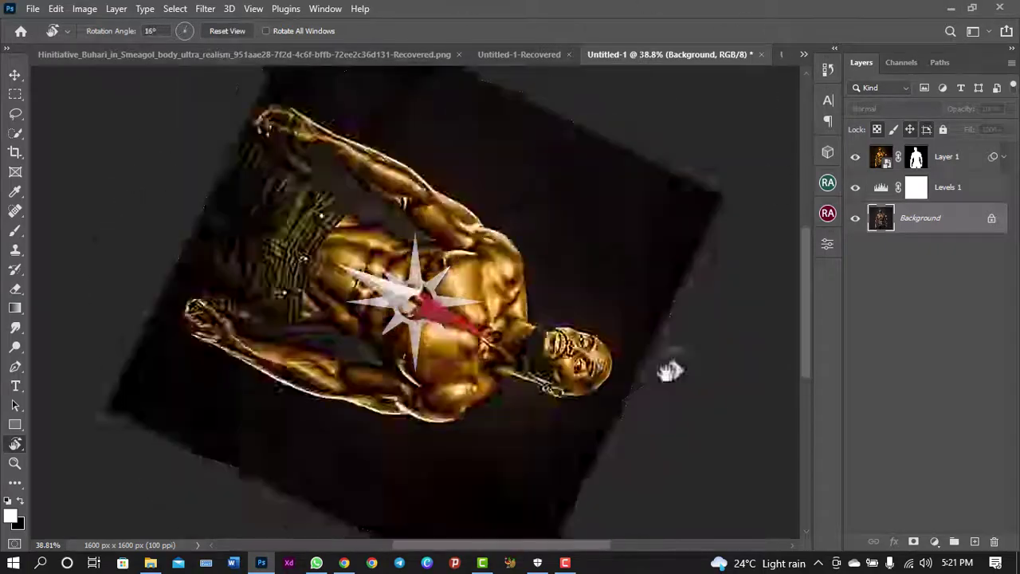
mouse_move(669, 370)
left_mouse_down()
mouse_move(394, 119)
mouse_move(512, 27)
mouse_move(608, 95)
mouse_move(542, 104)
mouse_move(530, 91)
mouse_move(536, 99)
left_mouse_up()
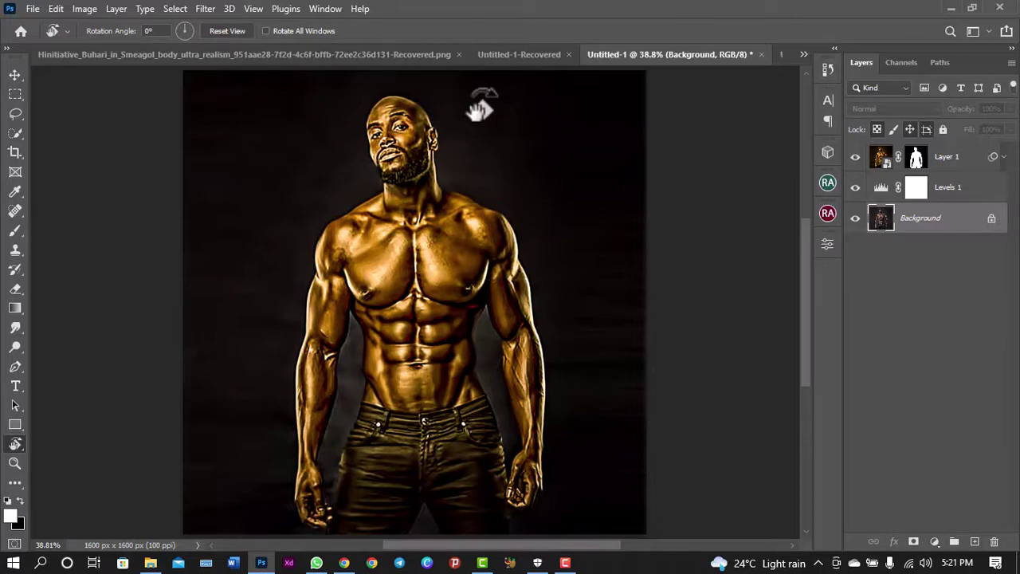
left_click(949, 2)
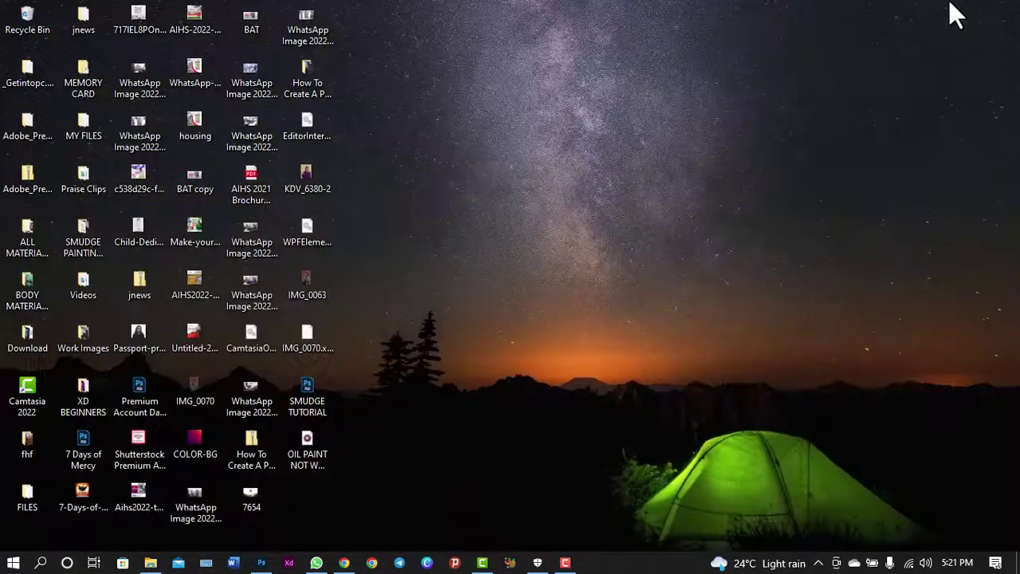